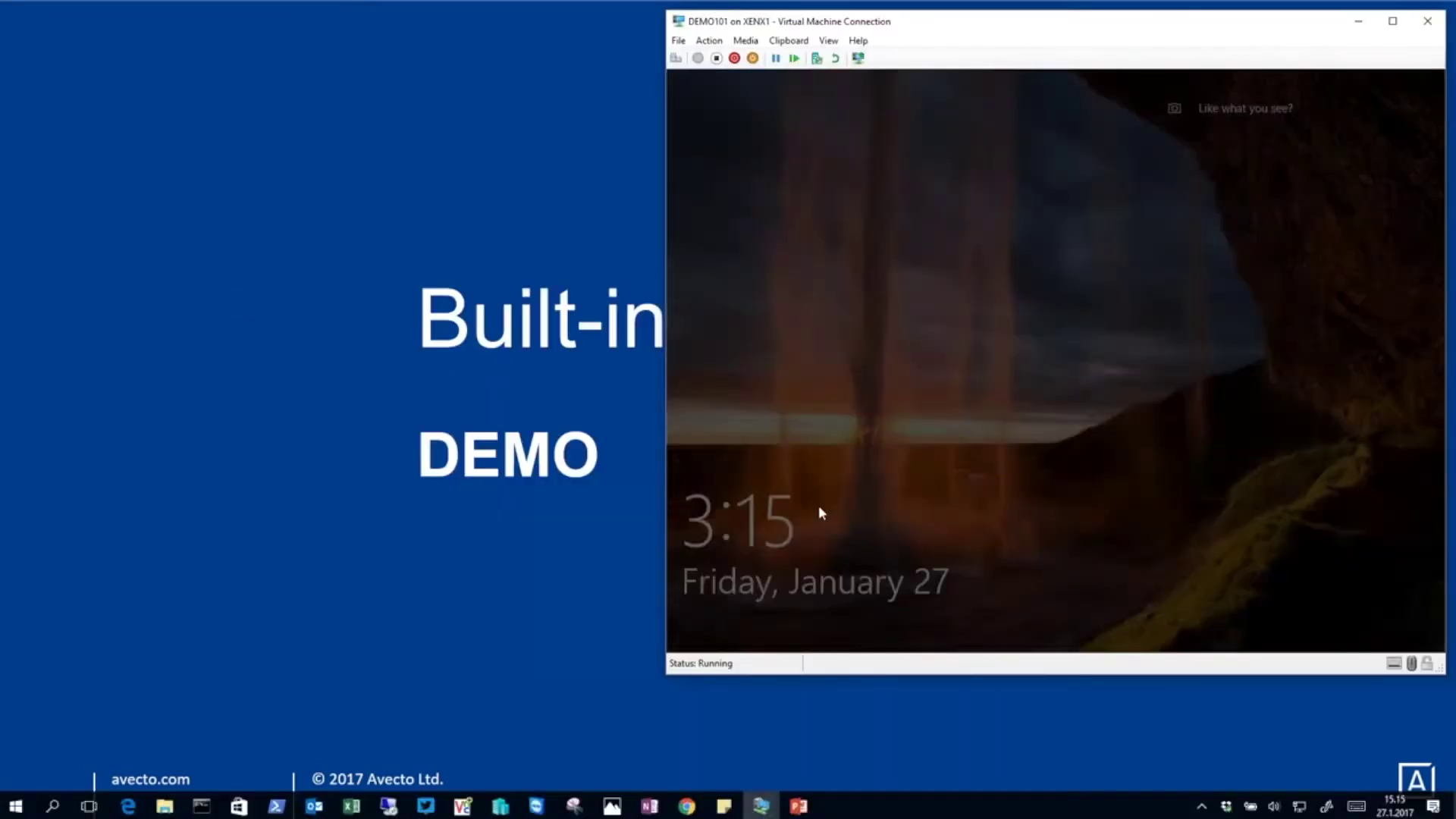
Step: Show the DEMODC virtual machine window, then sign in to DEMO101 as the limited user with the account password
left_click(818, 506)
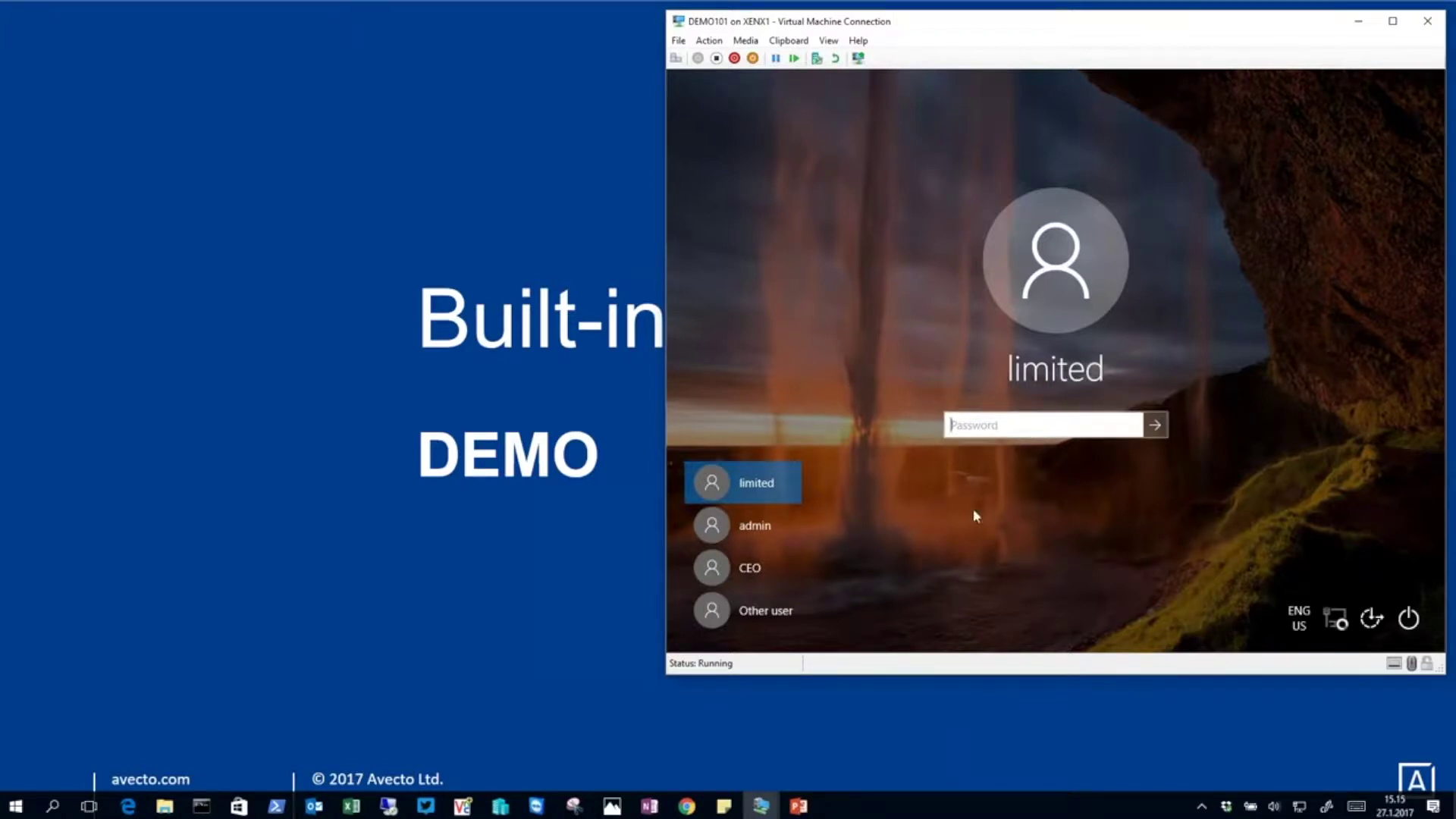
left_click(771, 815)
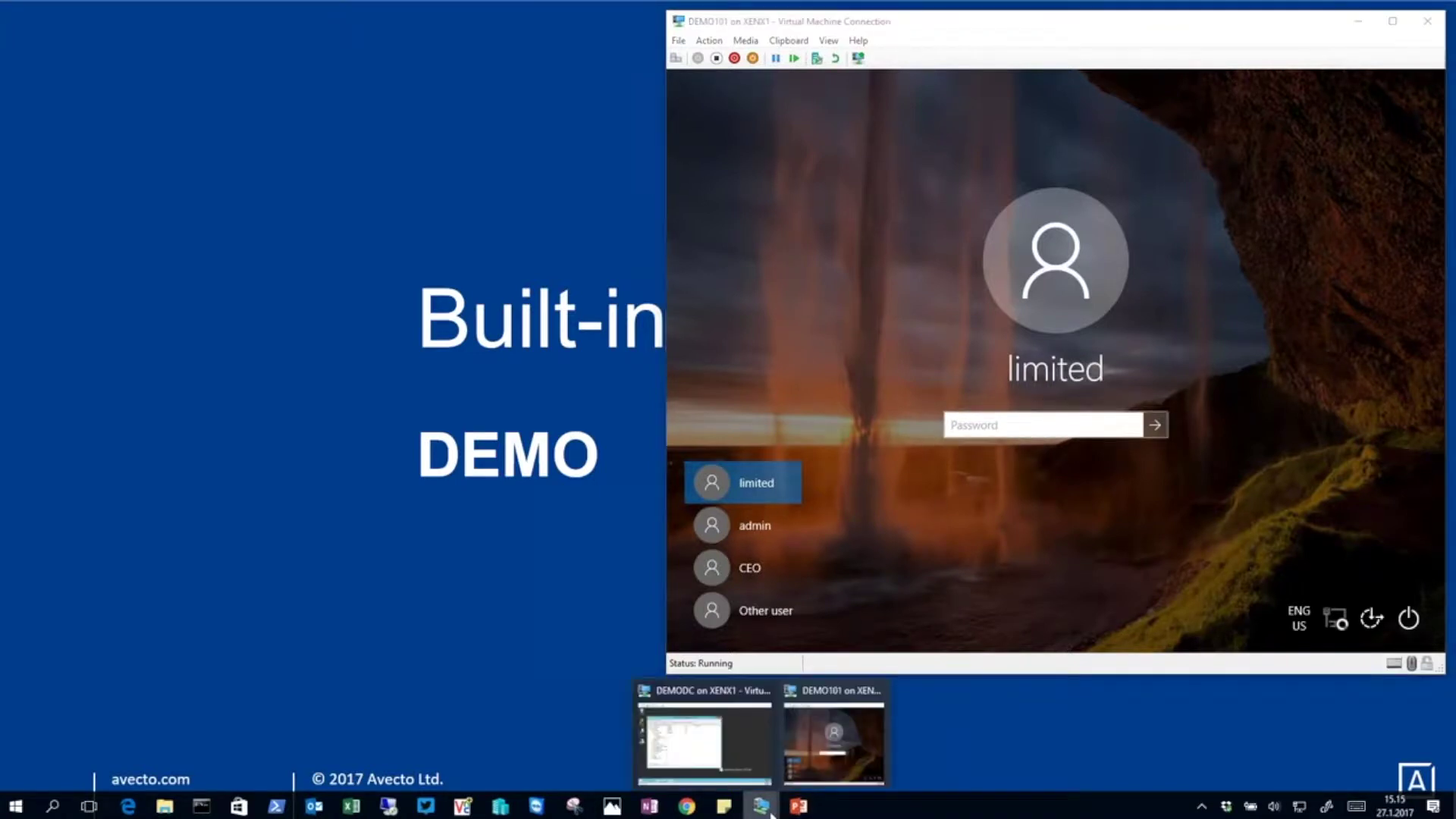
left_click(705, 740)
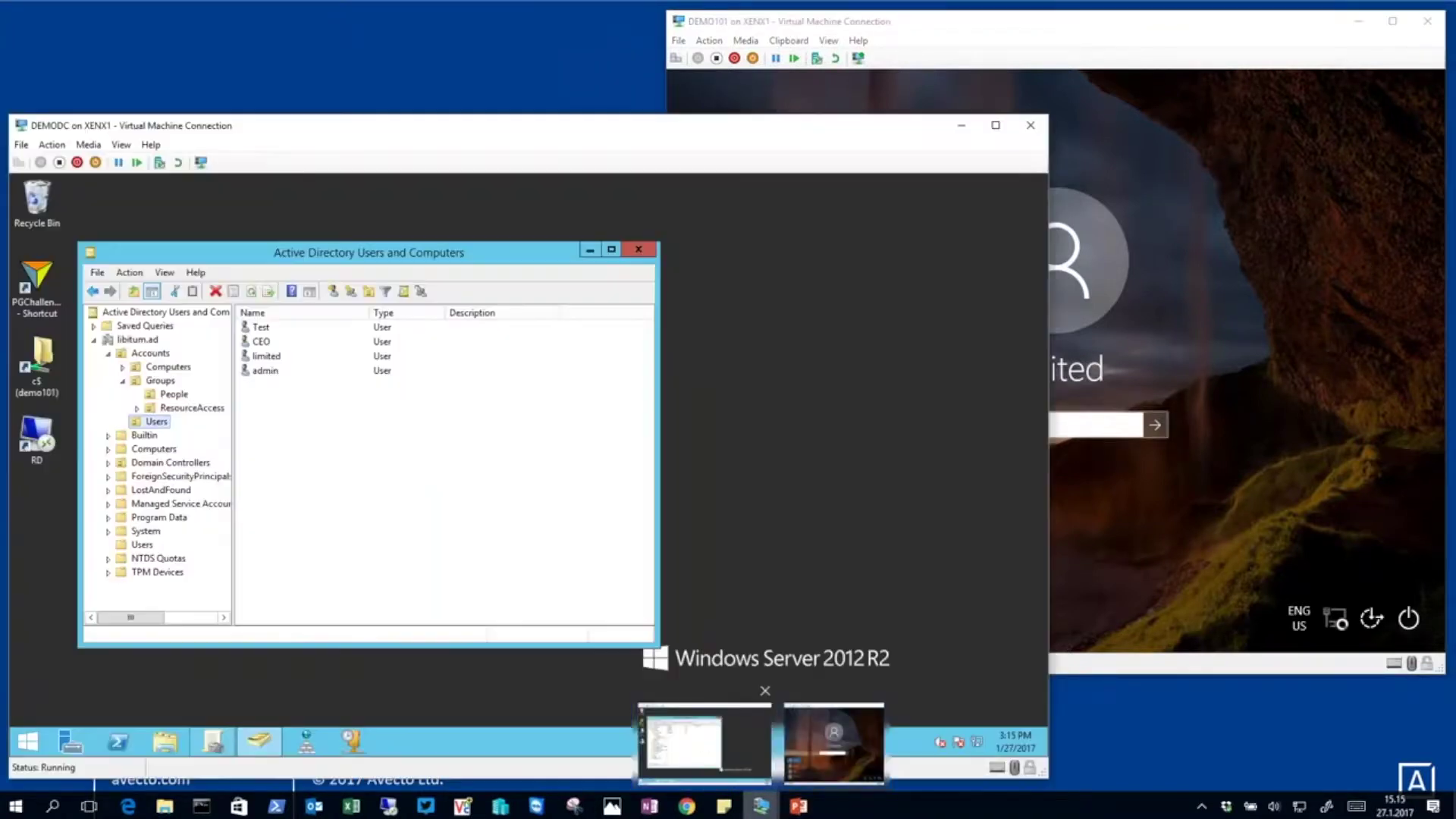
left_click(948, 29)
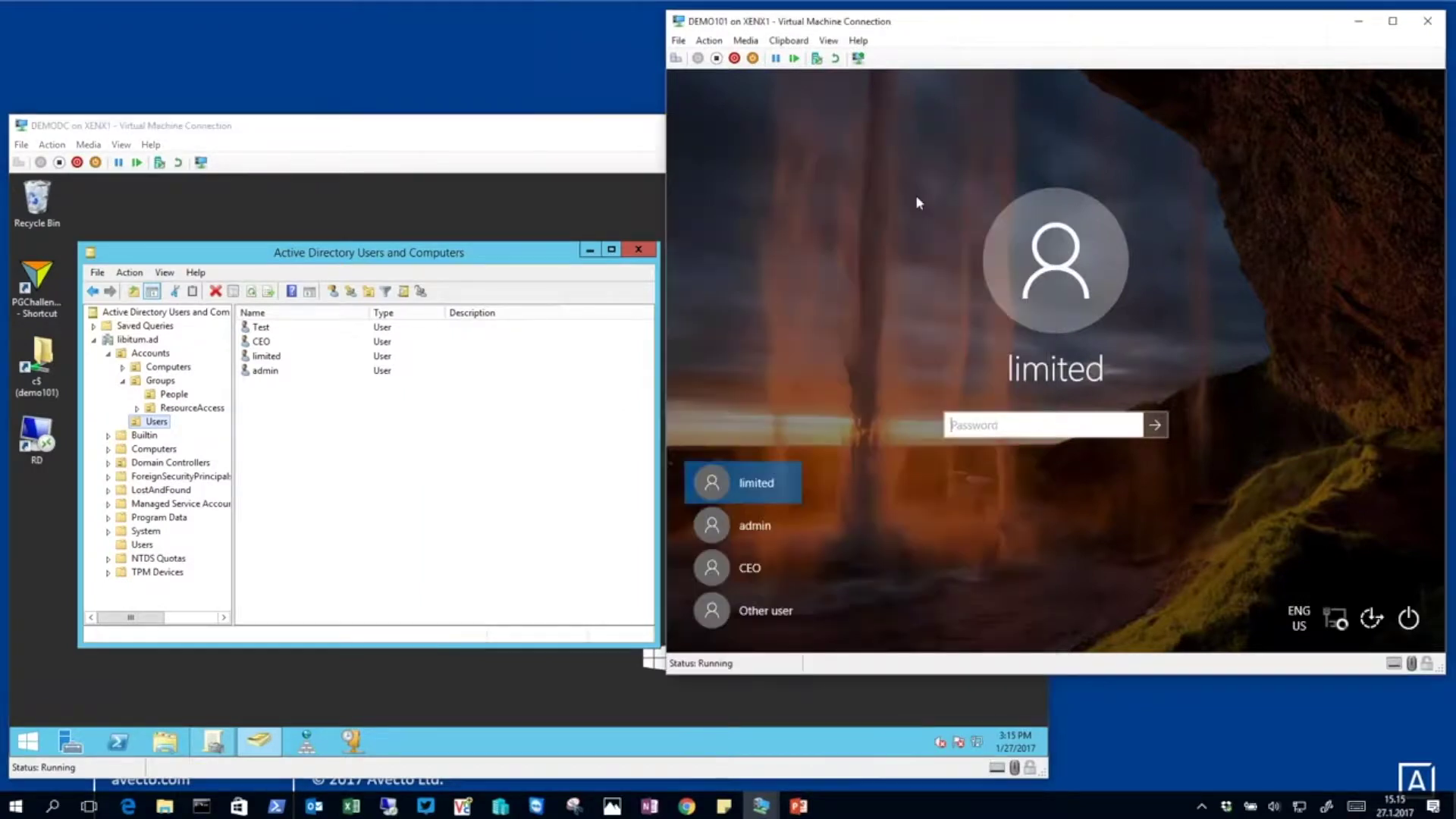
left_click(921, 257)
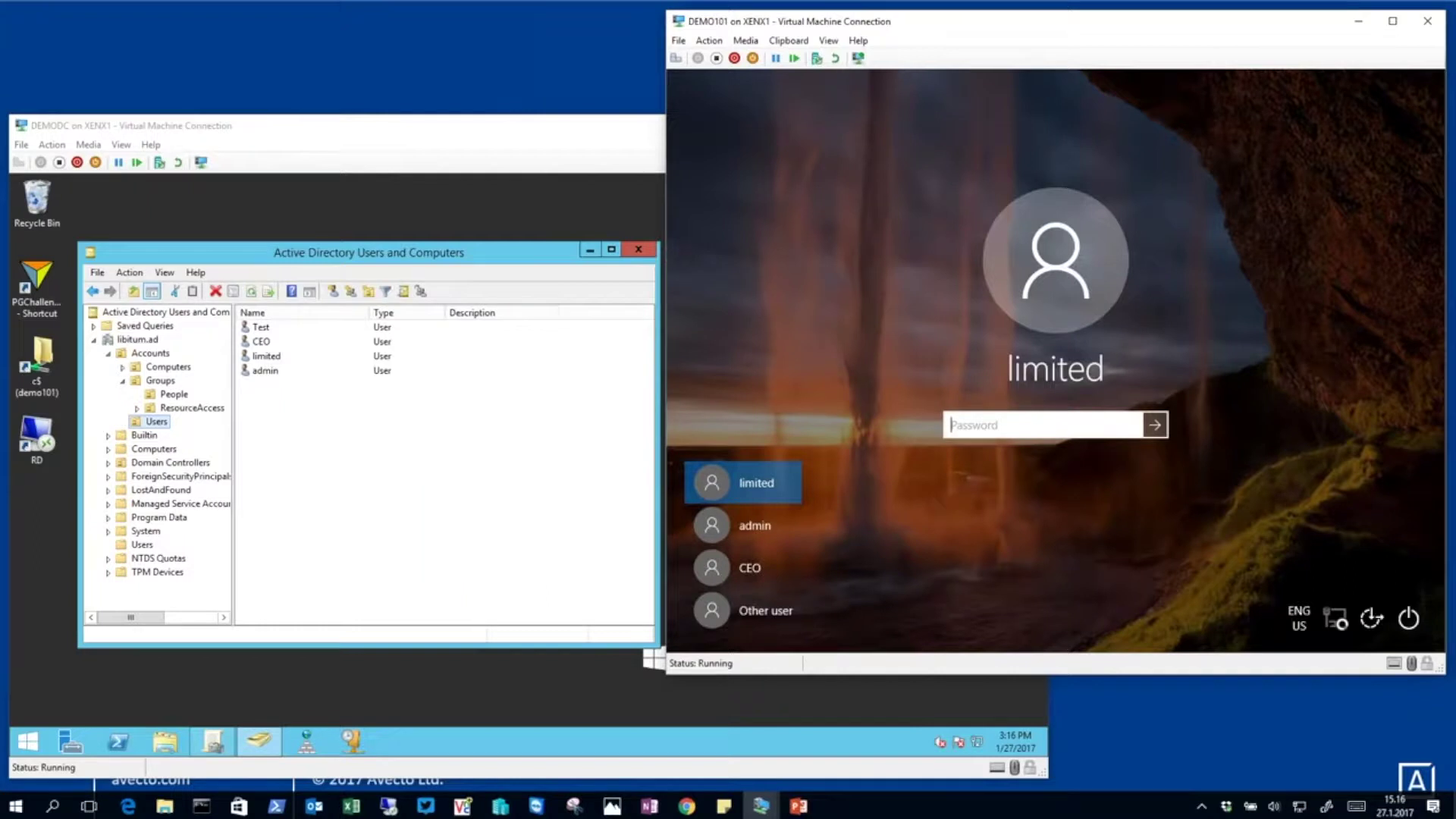
type("********")
key("Return")
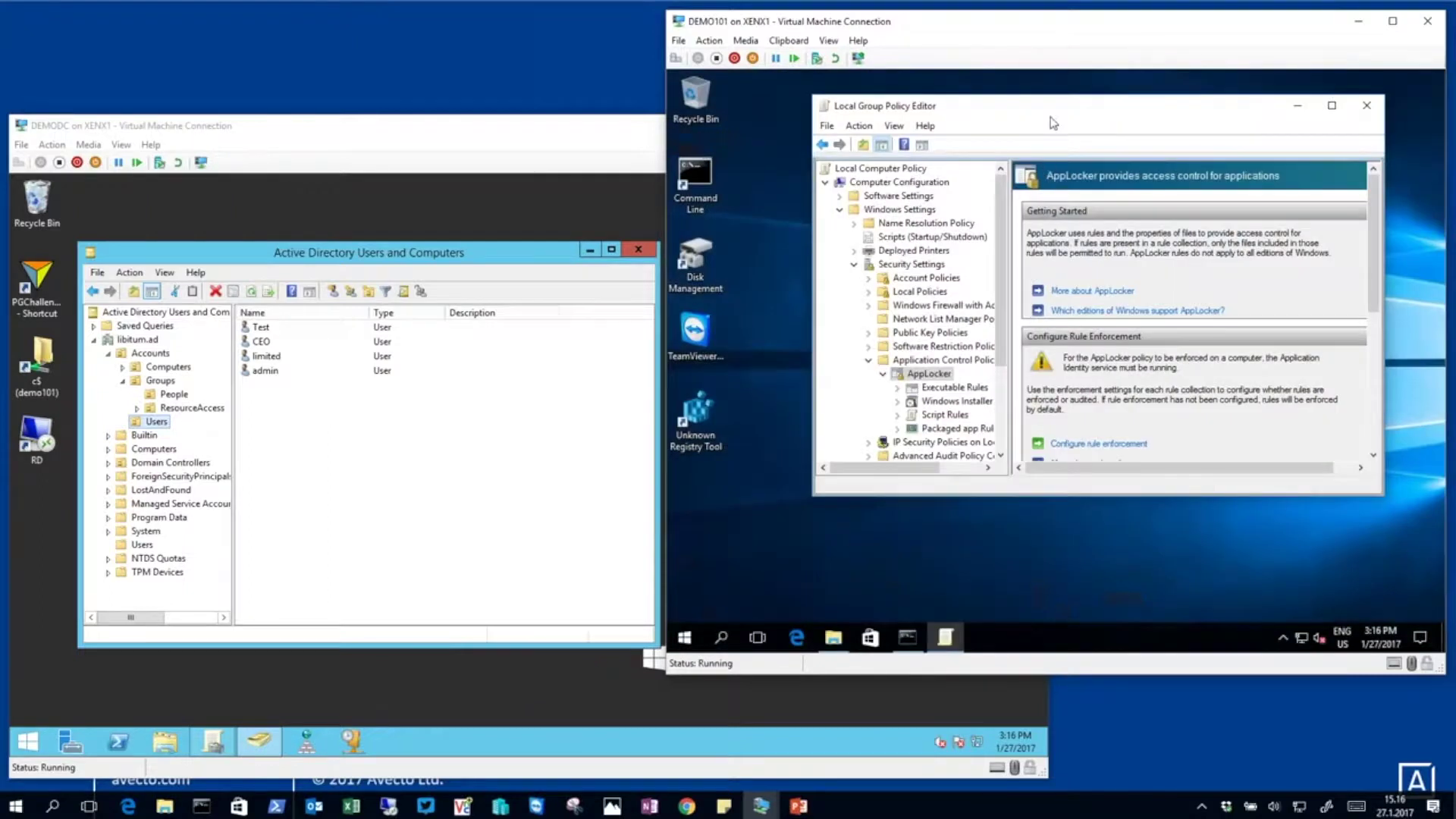
Step: Enlarge the Local Group Policy Editor, check the AppLocker rule enforcement settings, and minimize the editor
left_click_drag(1058, 115, 983, 104)
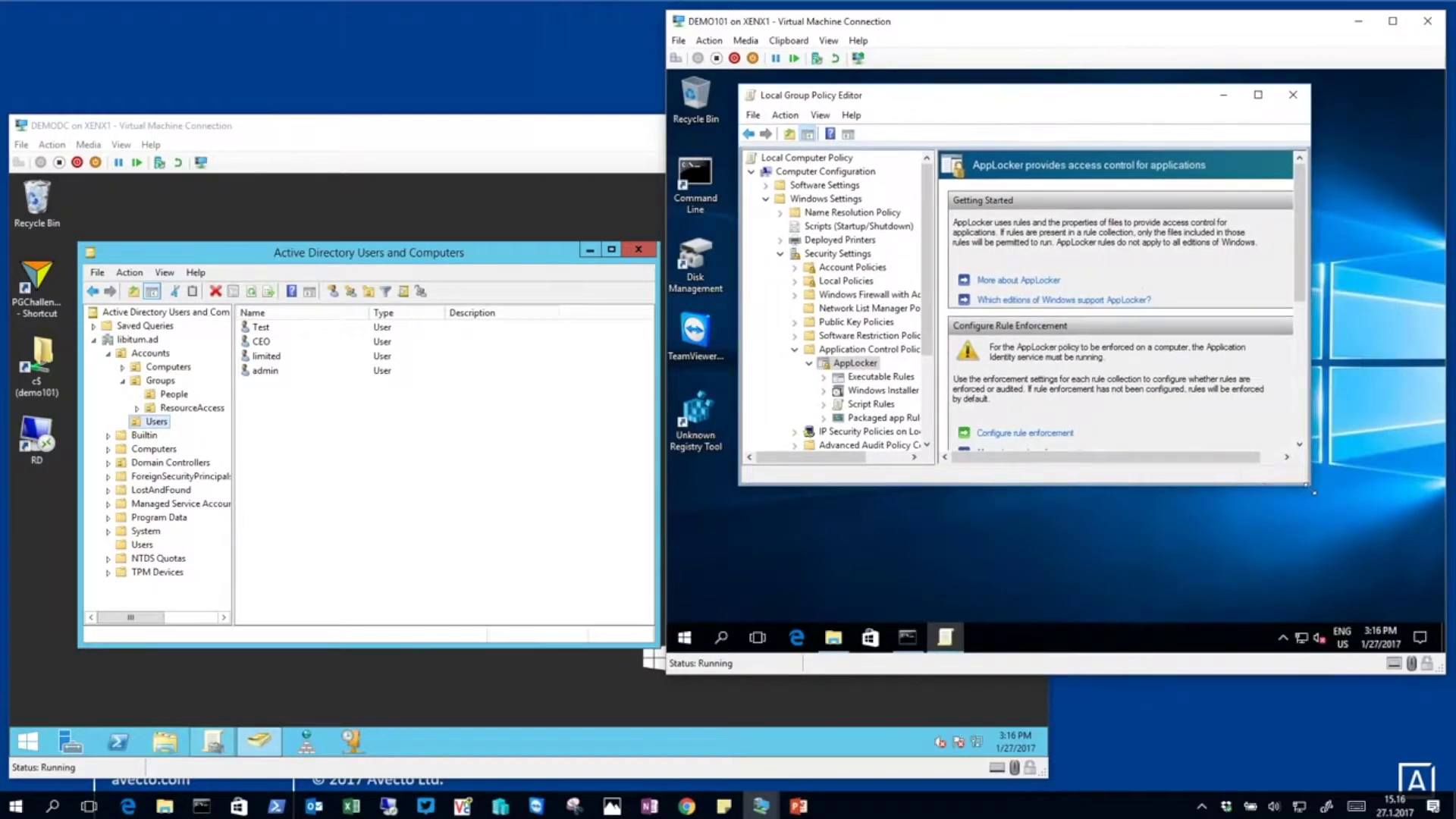
left_click_drag(1313, 491, 1431, 610)
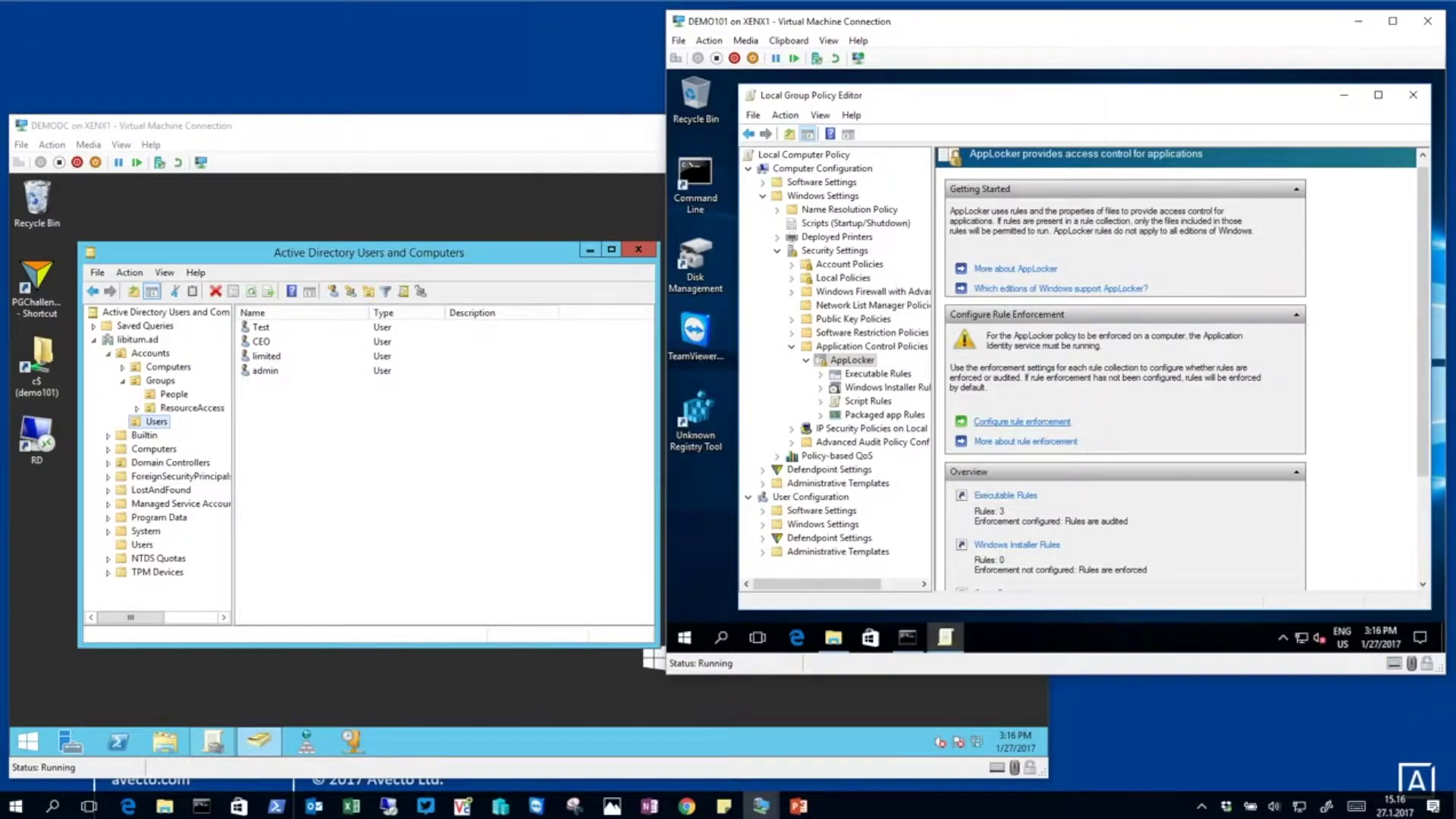
left_click(1041, 422)
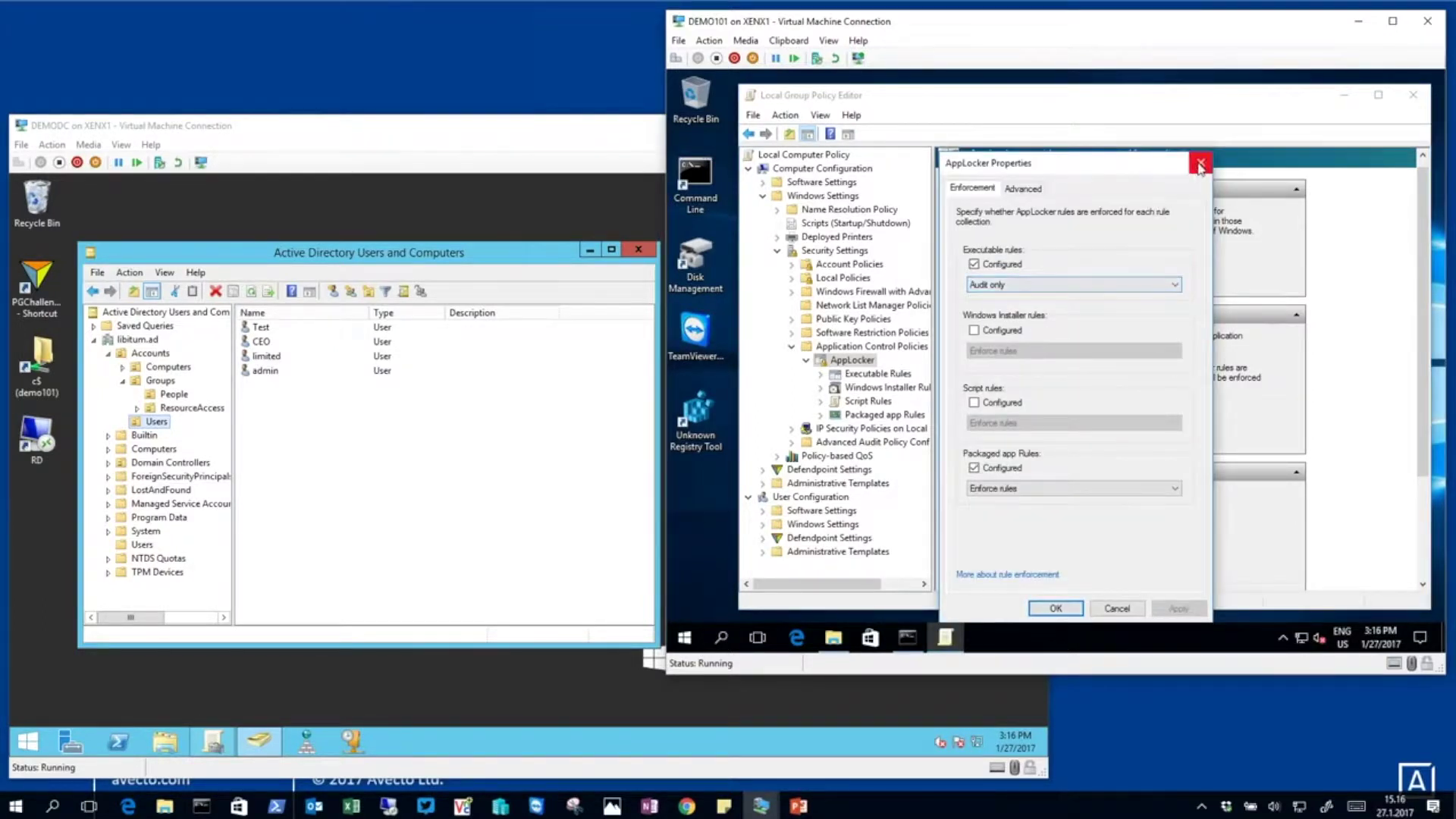
left_click(1201, 162)
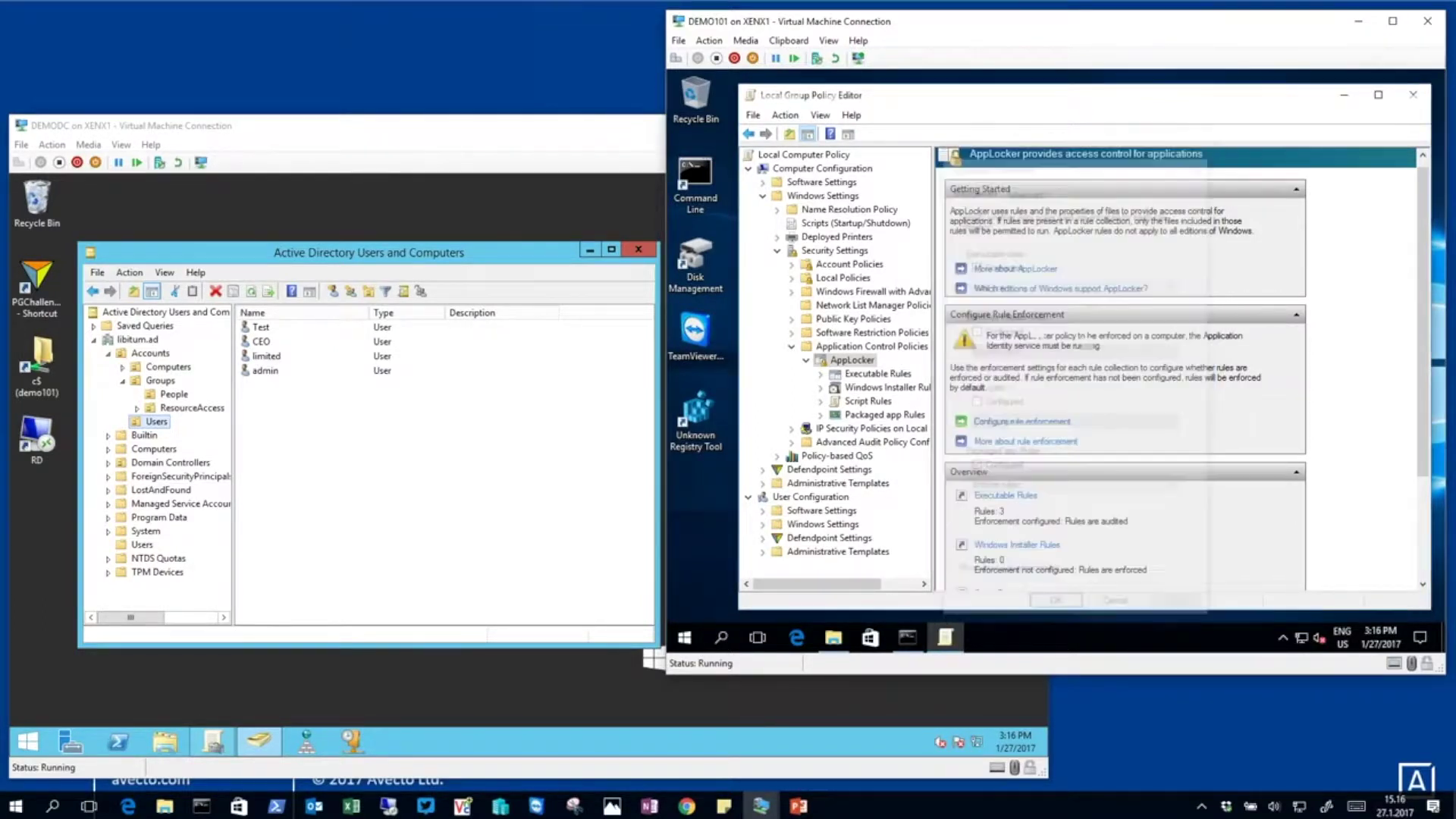
left_click(1344, 95)
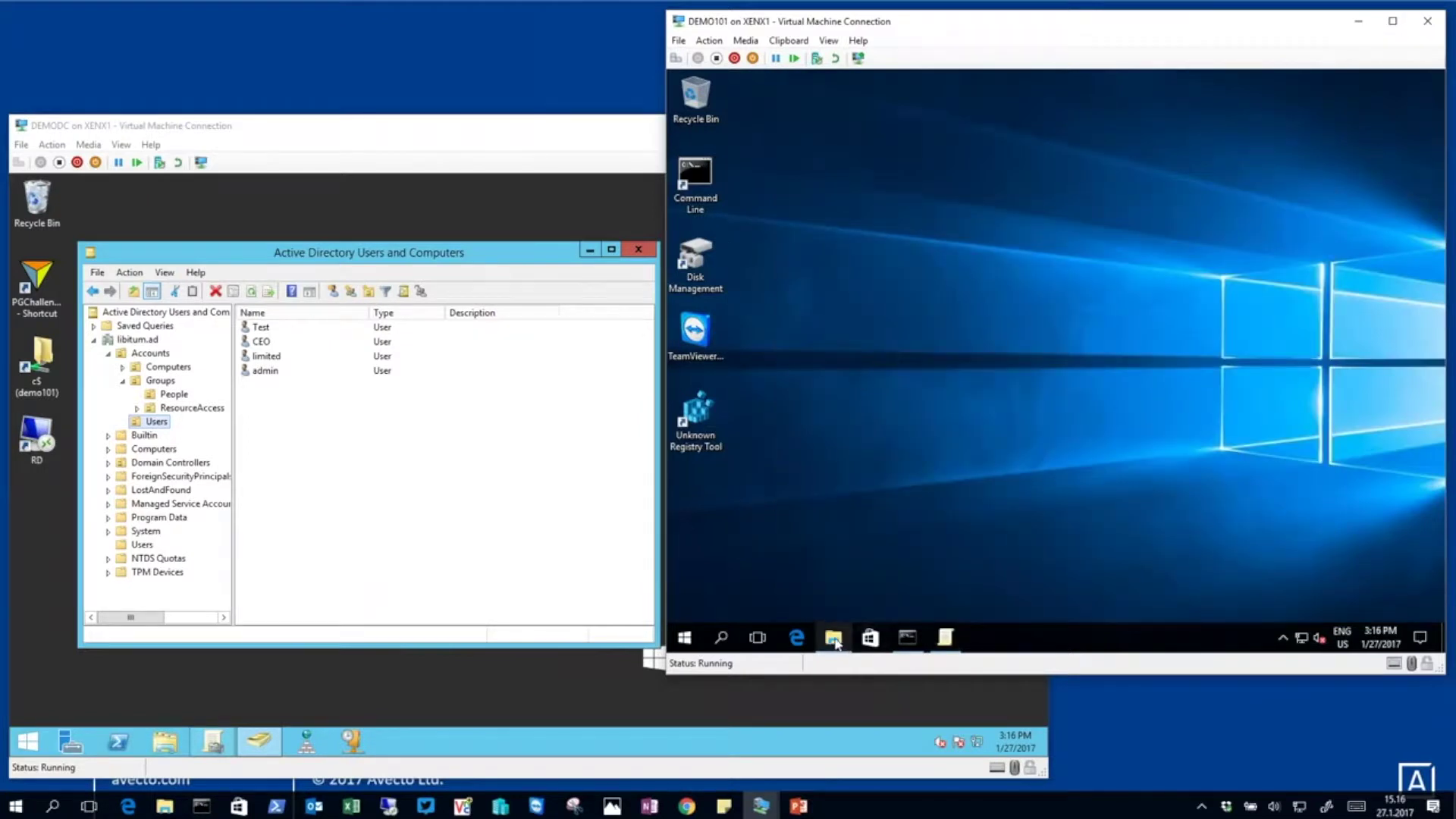
Step: Try to launch an elevated Command Prompt as the limited user, declining the User Account Control request
mouse_move(917, 640)
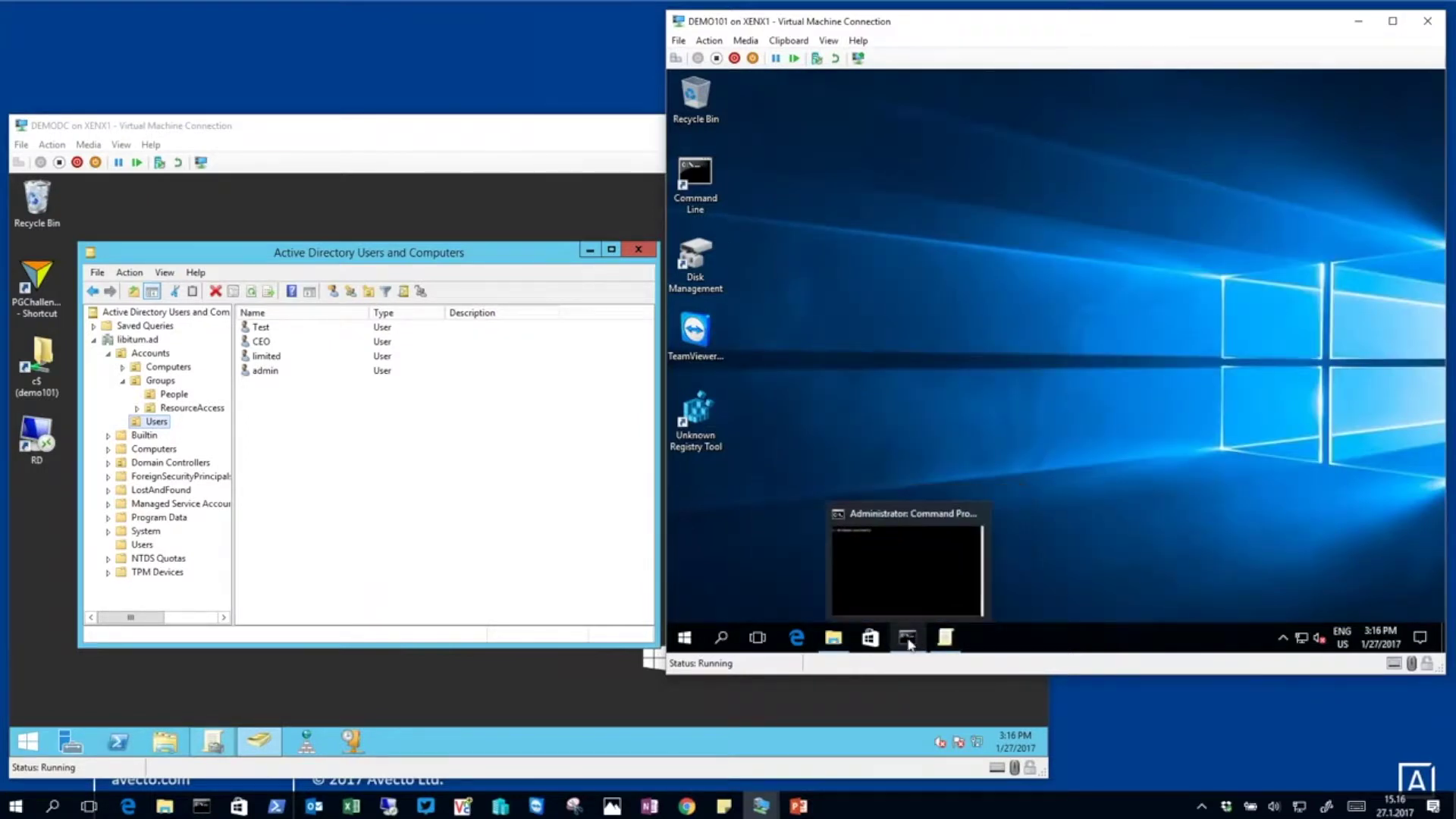
left_click(909, 641)
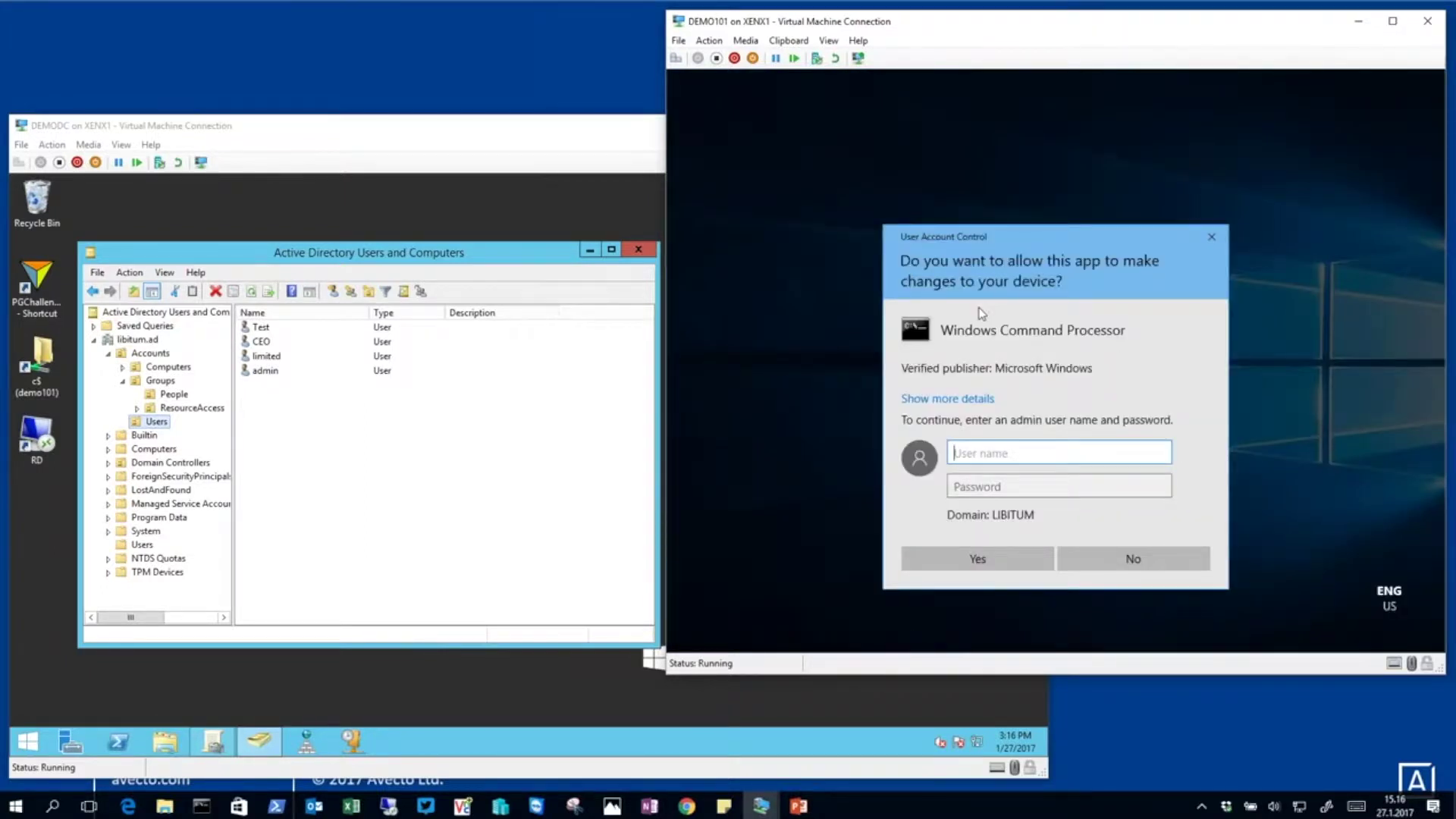
left_click(1134, 562)
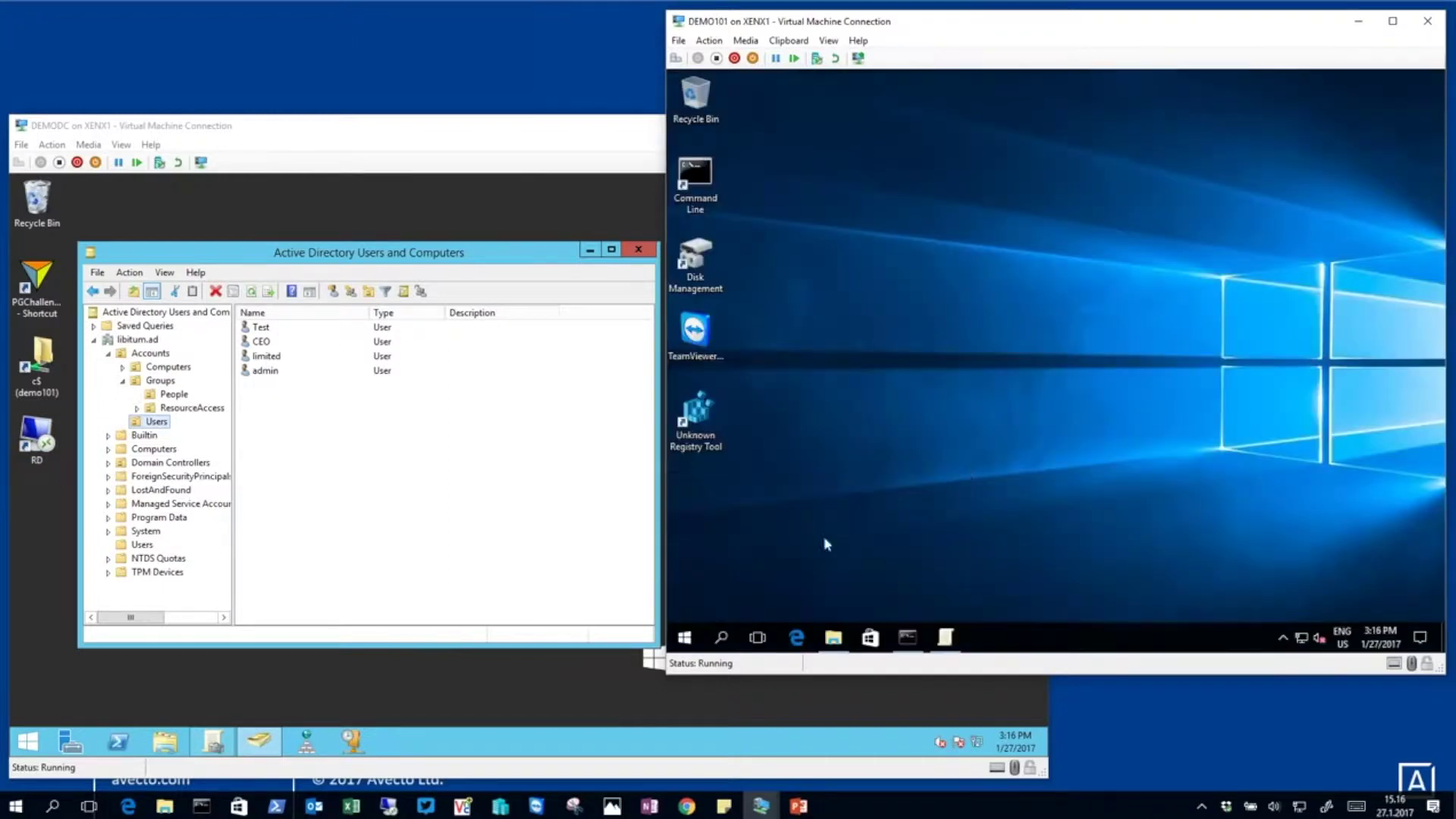
Step: Test launching Firefox Setup Stub 51.0.1 from Downloads without elevation, and cancel the setup before installing
left_click(842, 644)
left_click(903, 227)
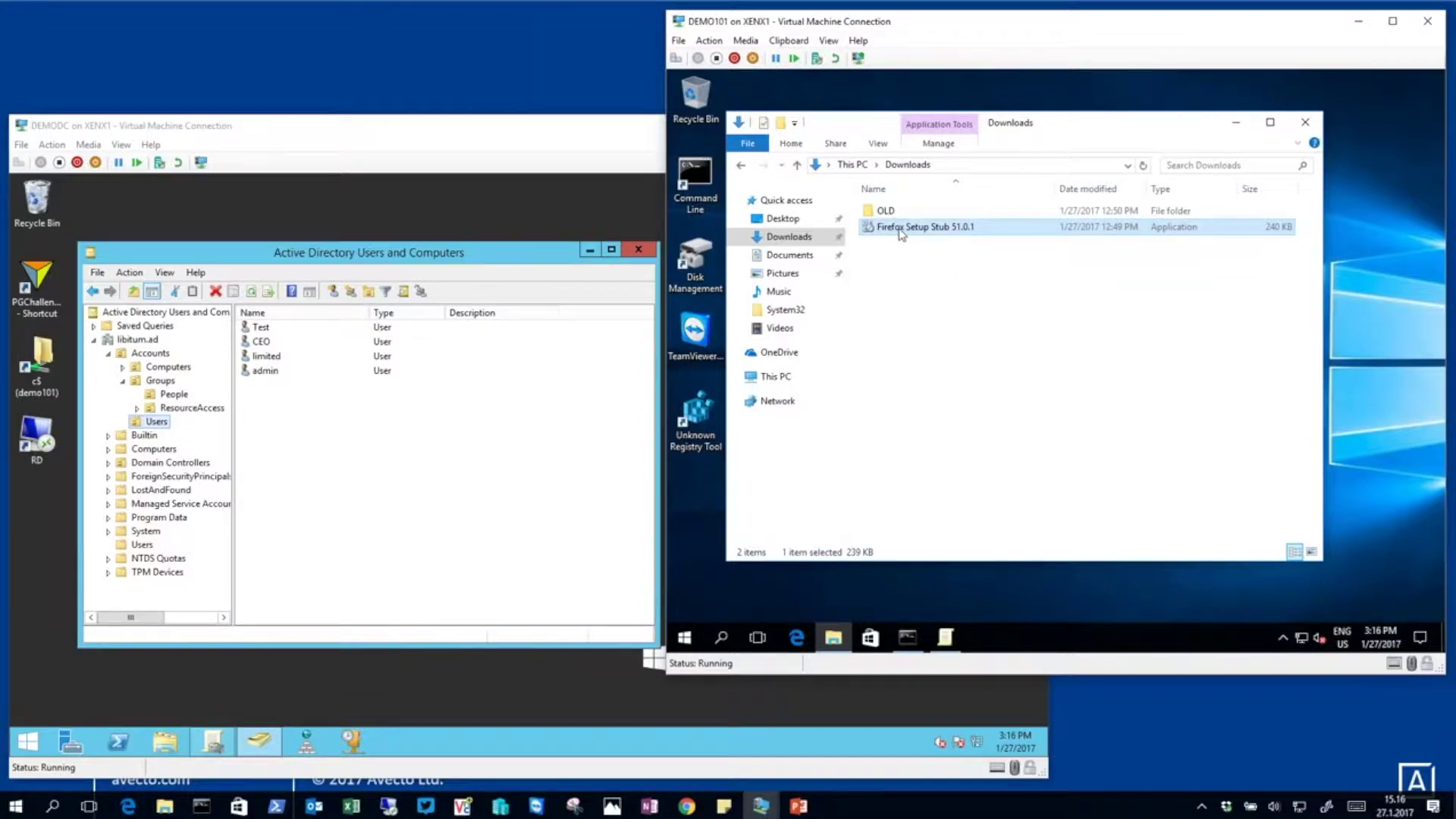
double_click(902, 228)
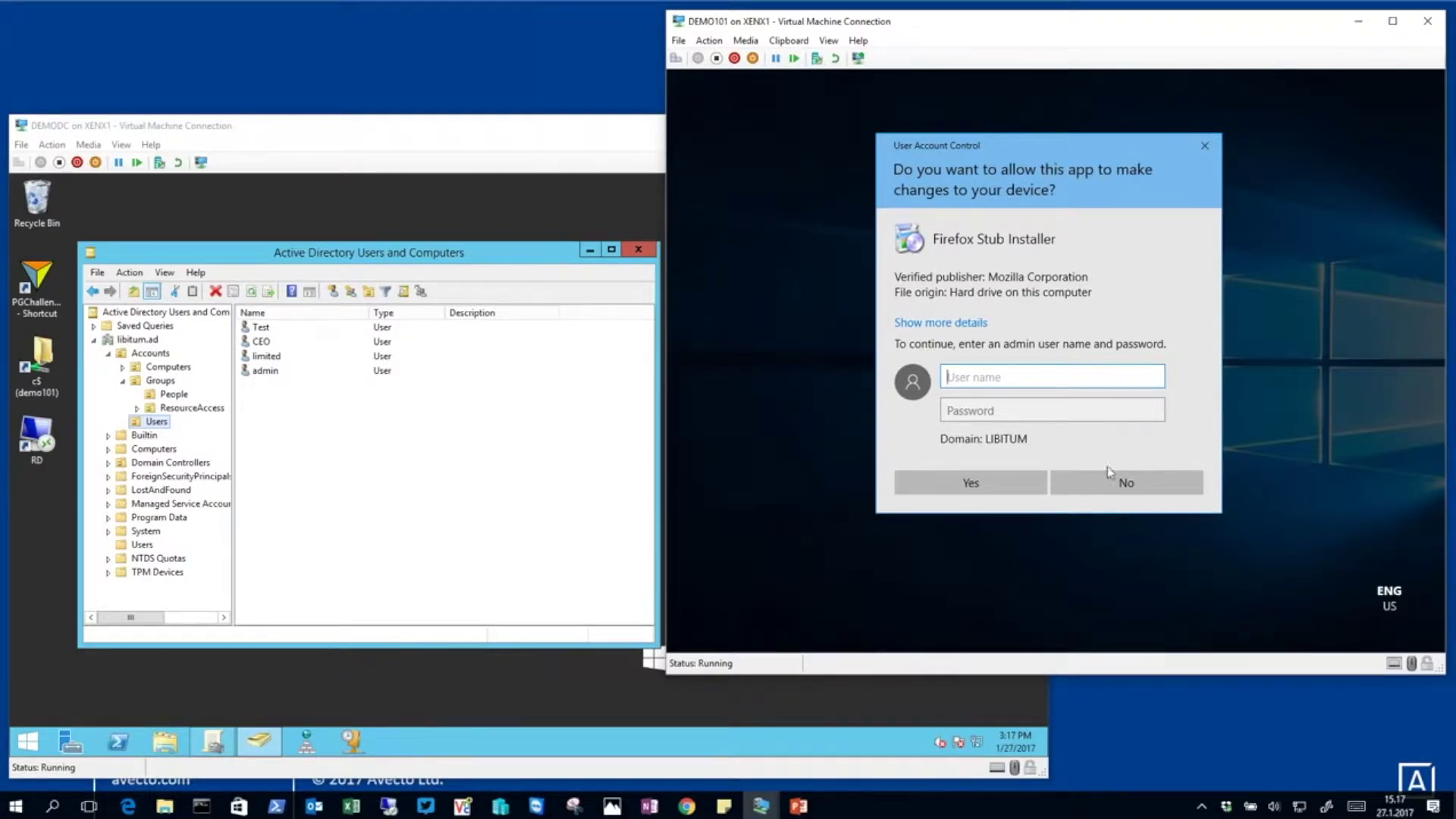
left_click(1148, 488)
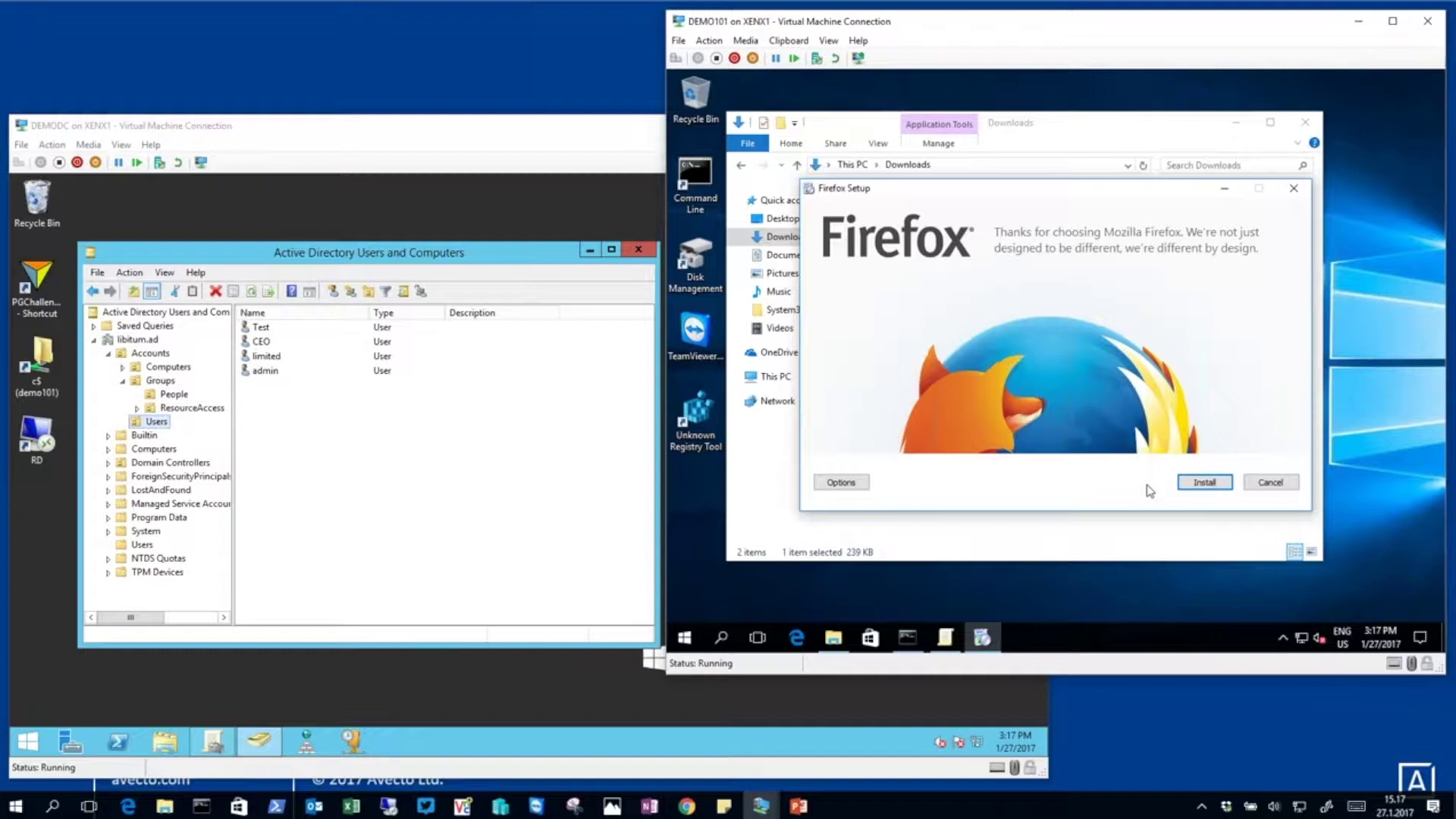
left_click(1271, 483)
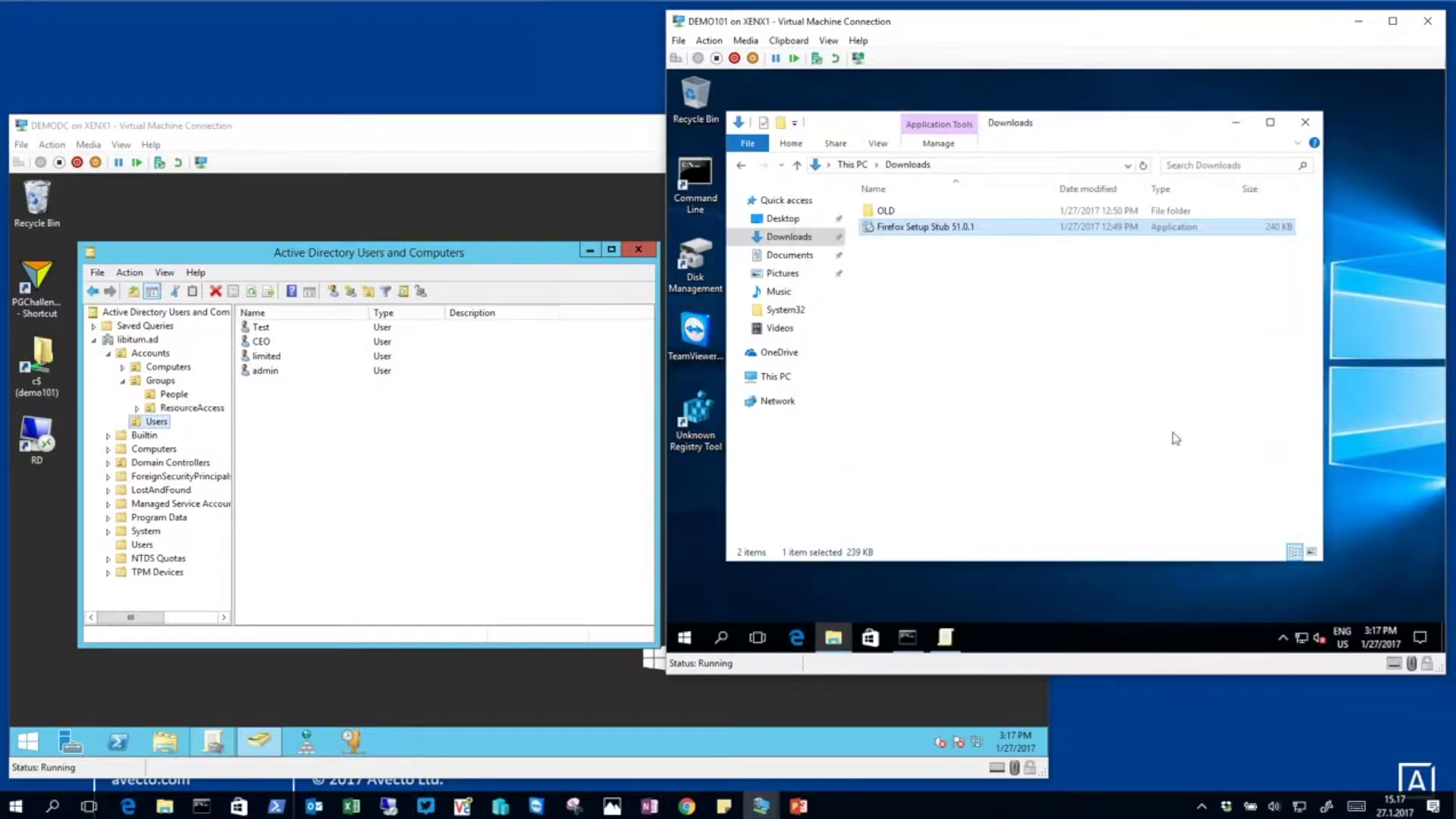
Step: Set AppLocker's executable rules to Enforce rules in the Local Group Policy Editor and apply the change
left_click(945, 637)
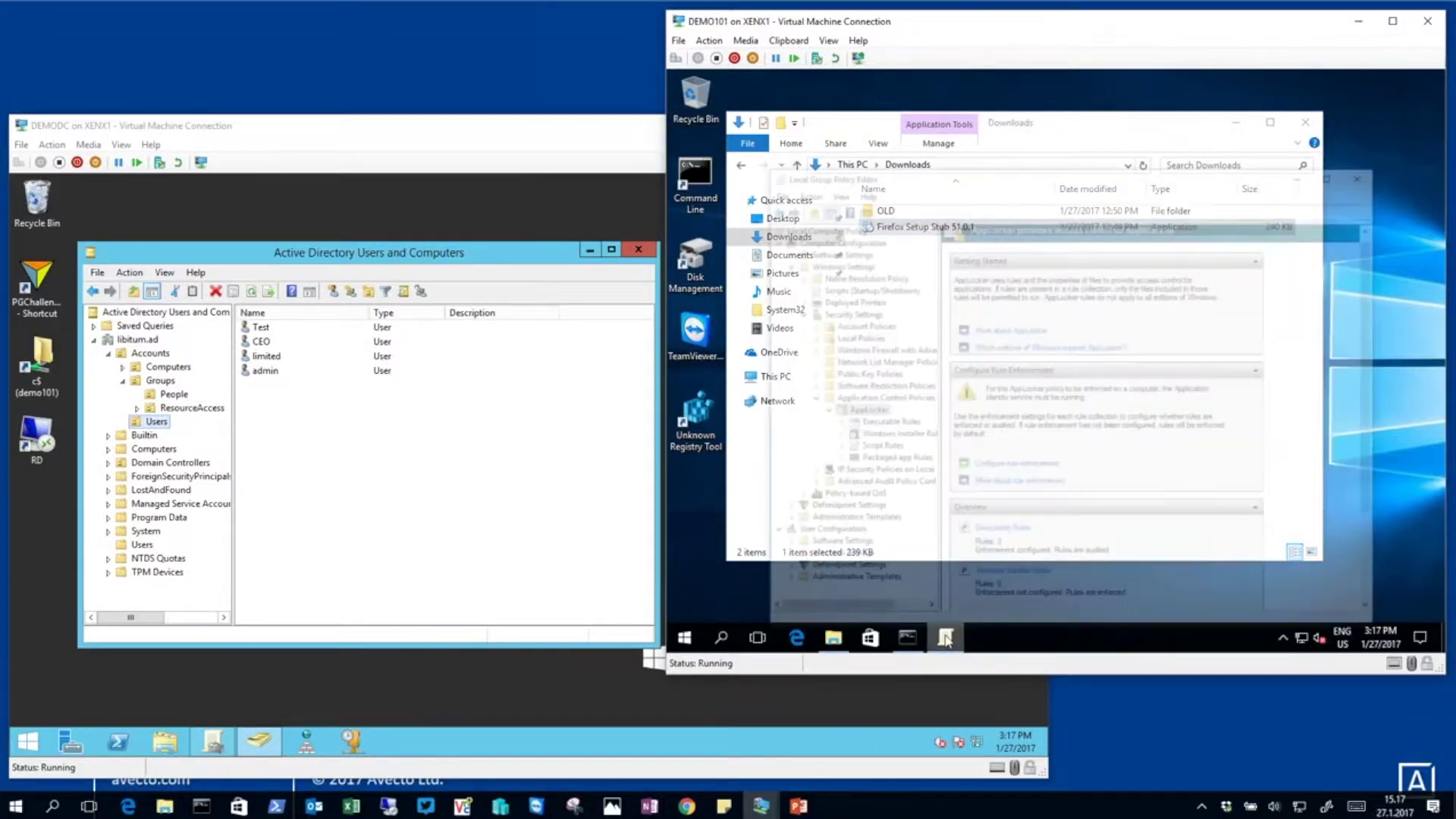
left_click(862, 373)
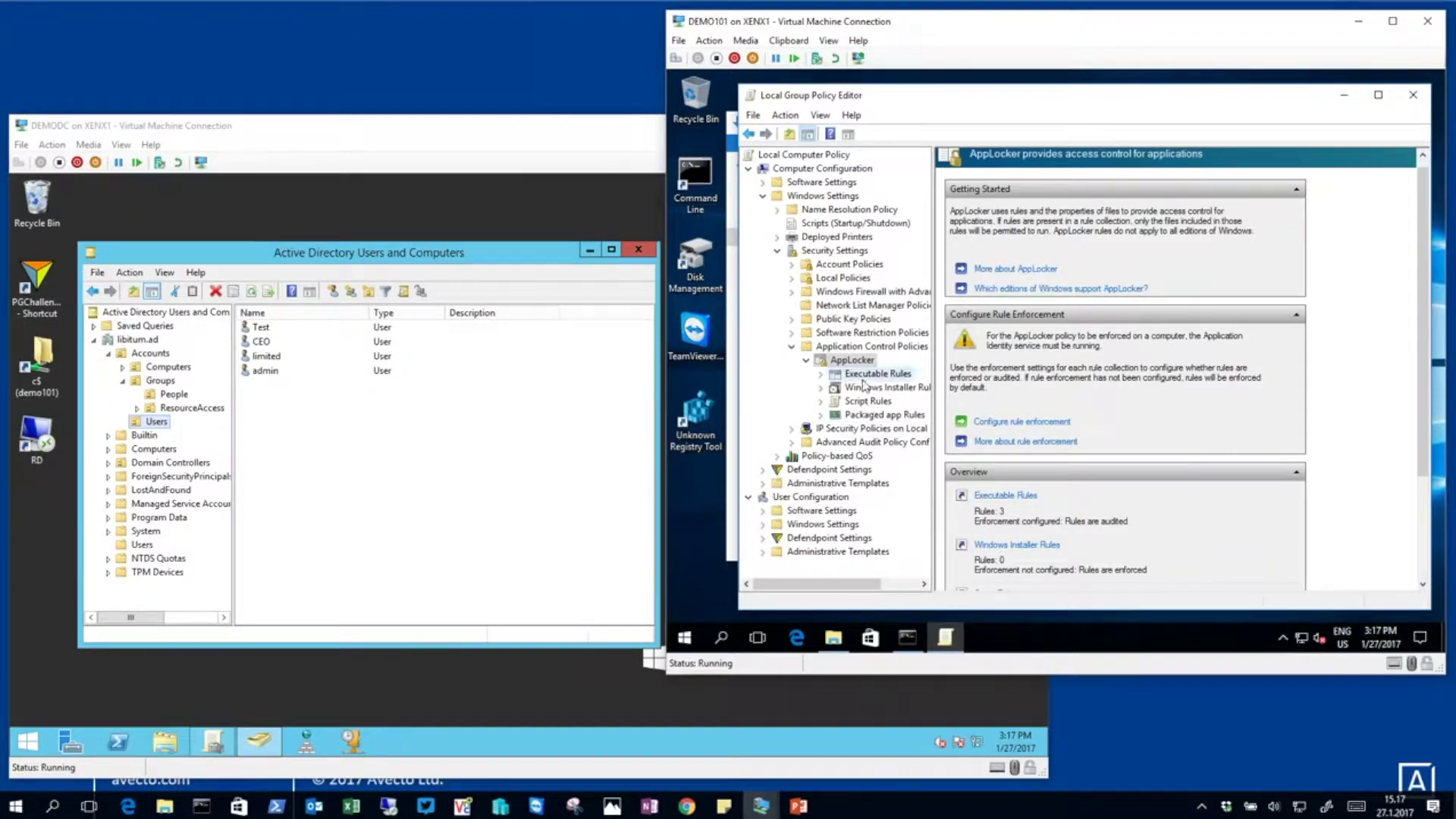
left_click(855, 363)
right_click(855, 362)
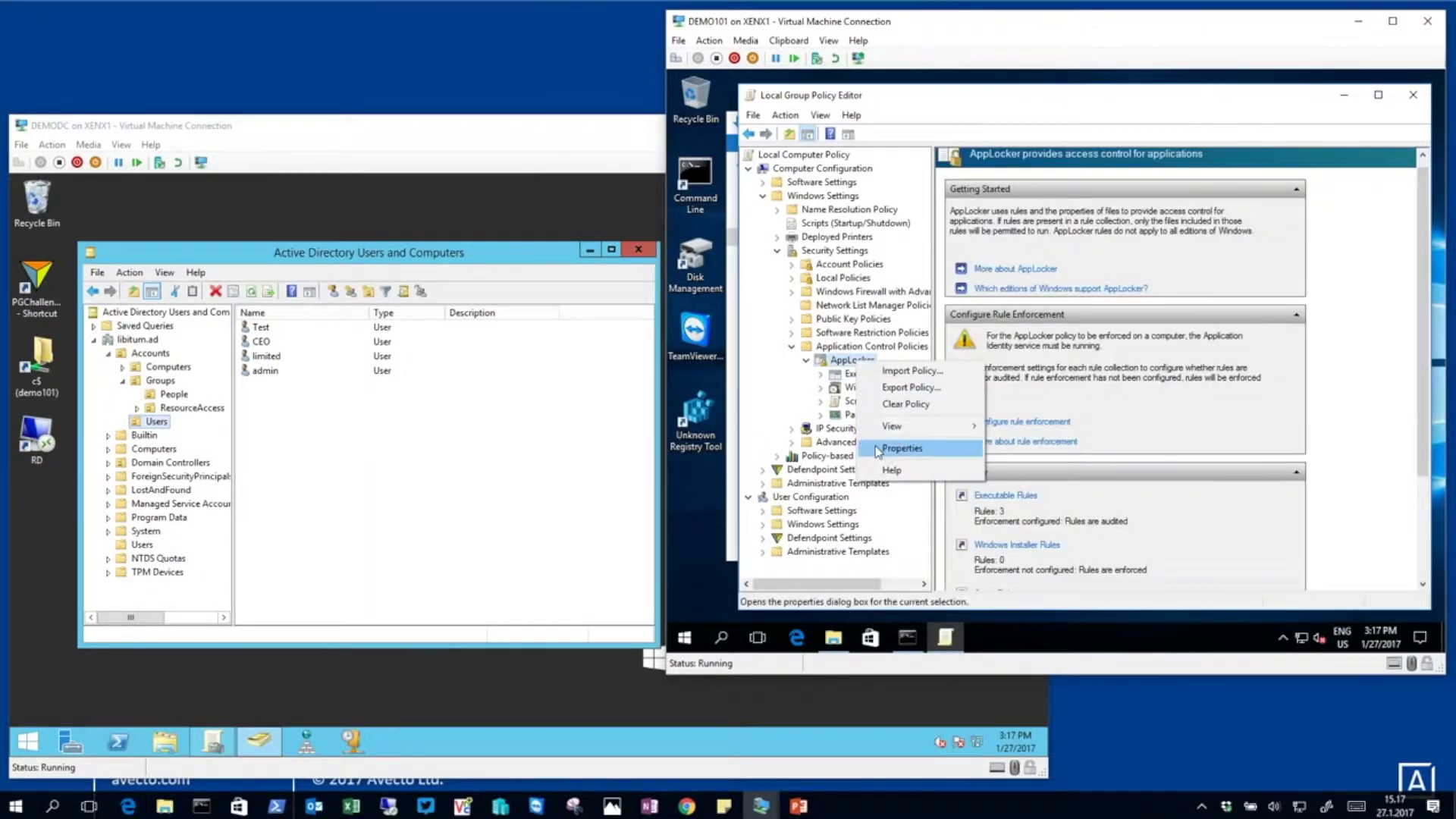
left_click(902, 448)
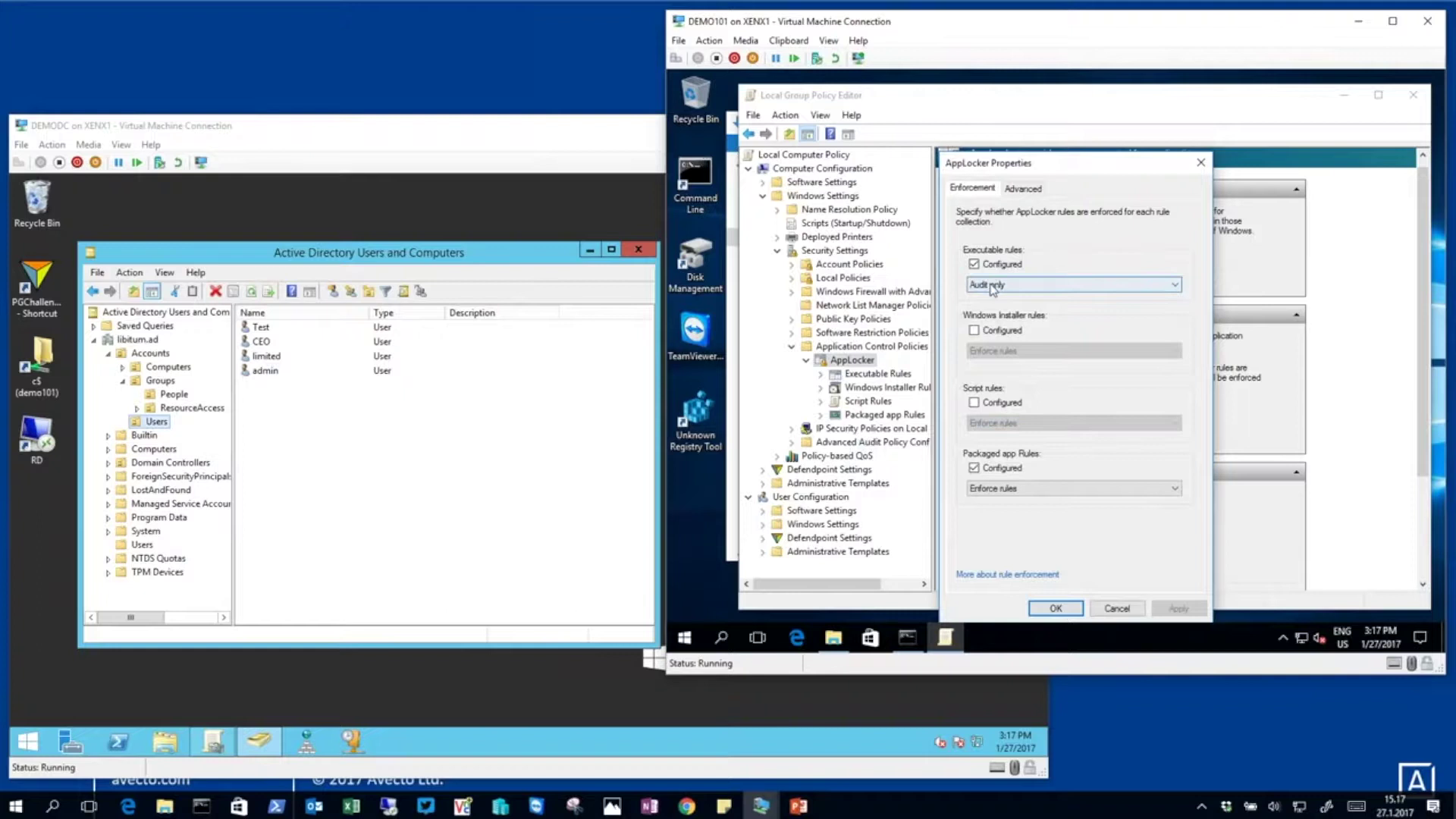
left_click(994, 285)
left_click(998, 299)
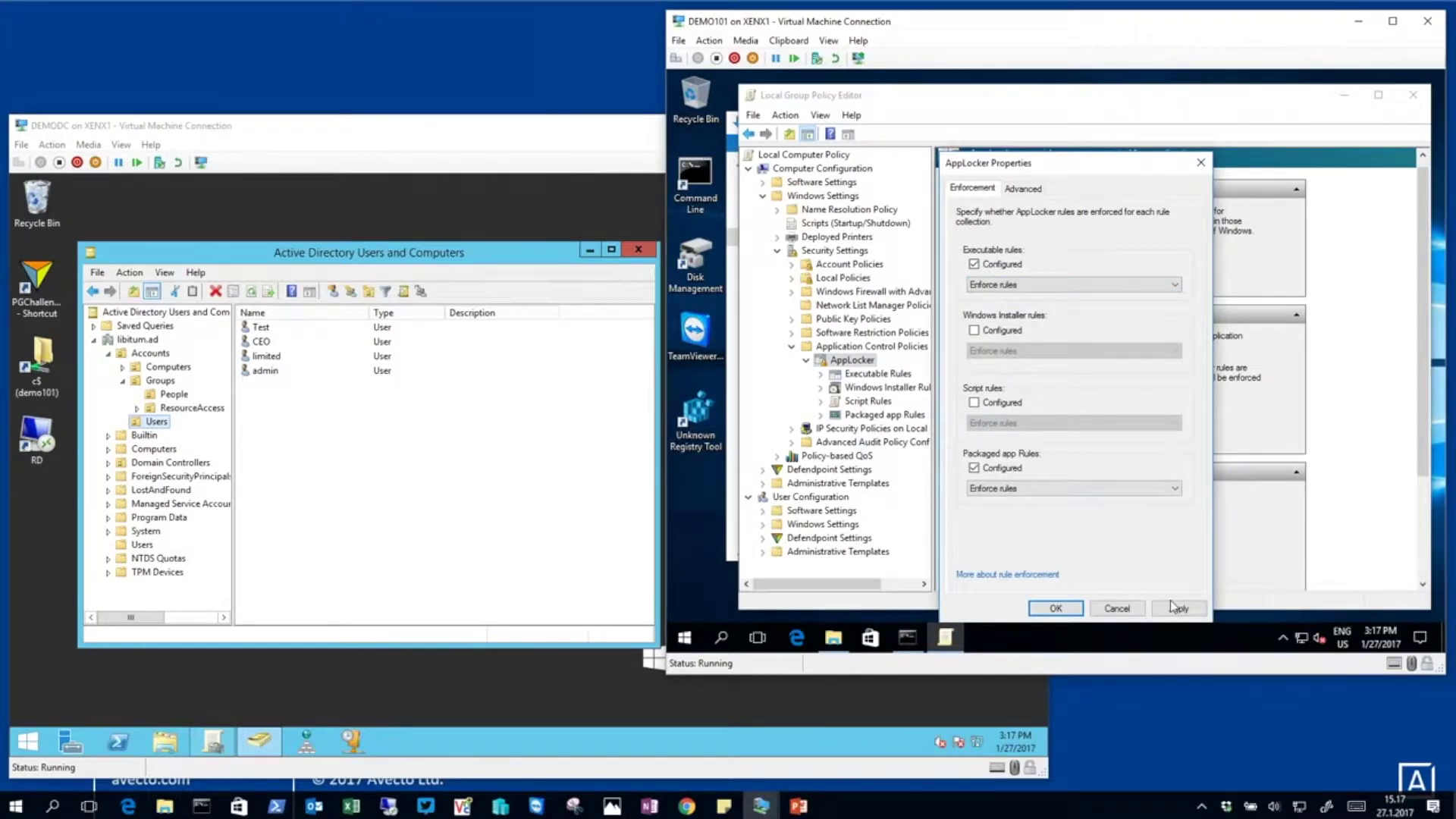
left_click(1056, 608)
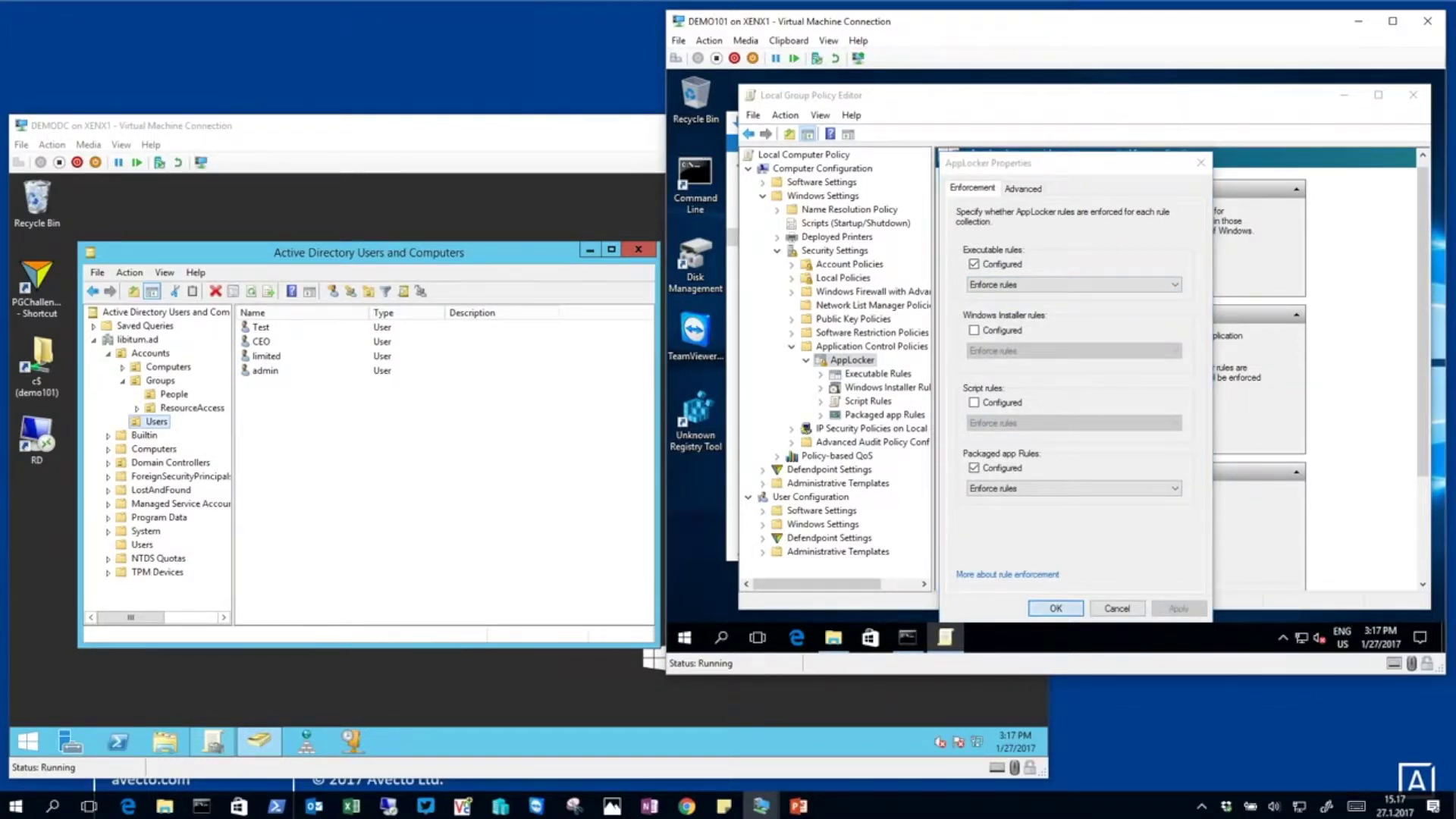
Step: Examine the AppLocker default executable rules, widening the Name column to read the full rule names
left_click(852, 376)
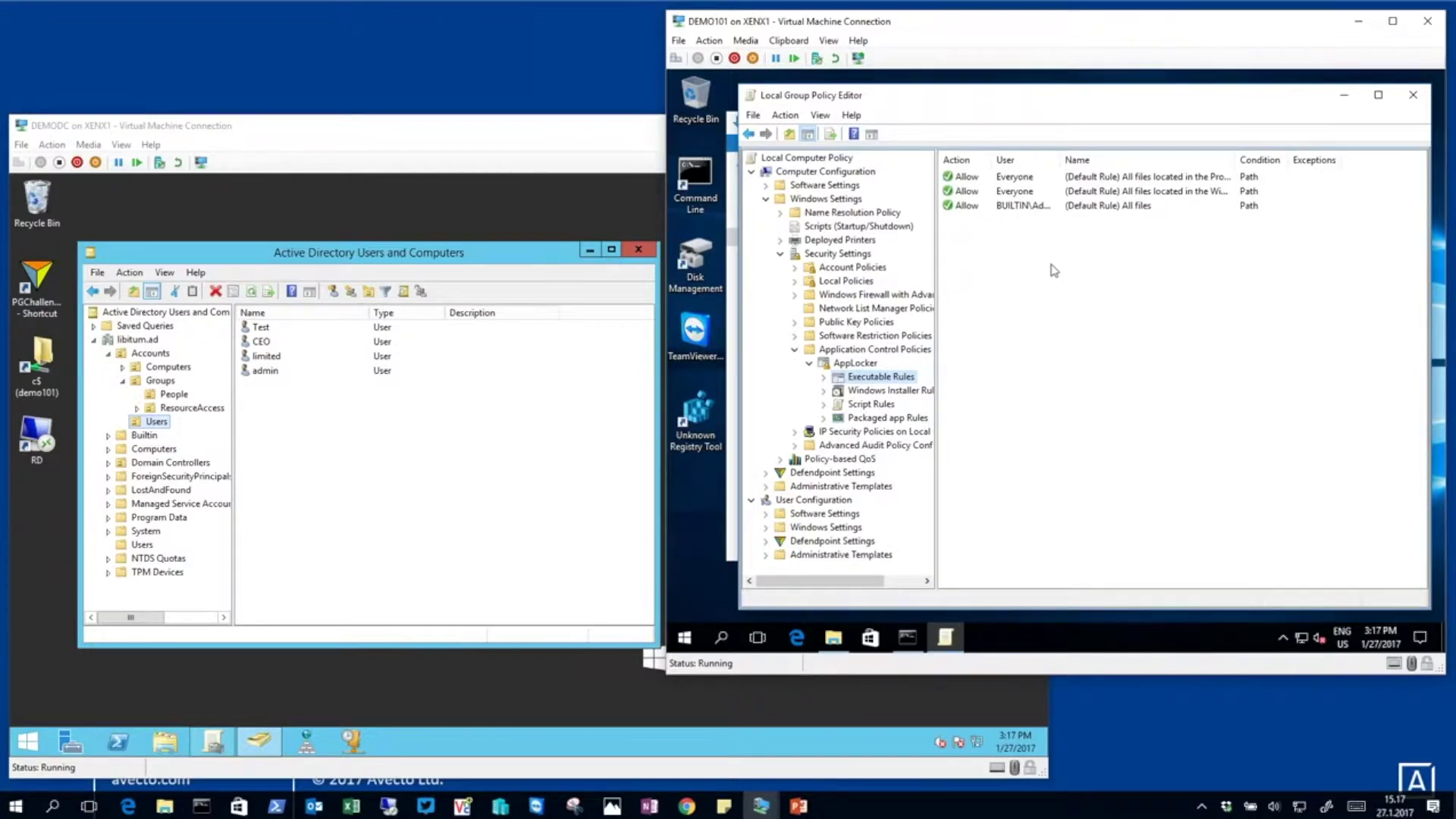
left_click_drag(1238, 158, 1326, 157)
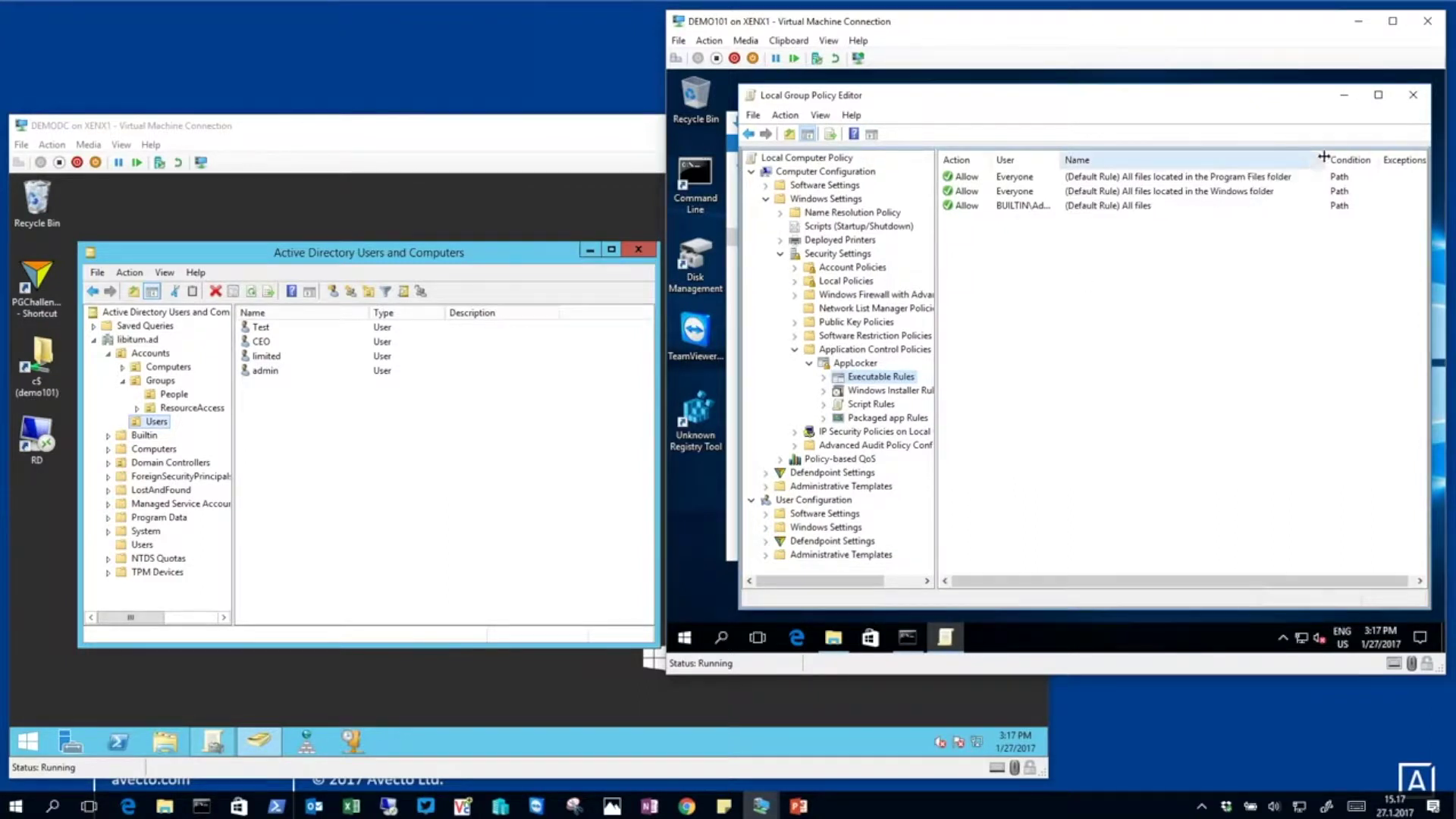
left_click(1204, 178)
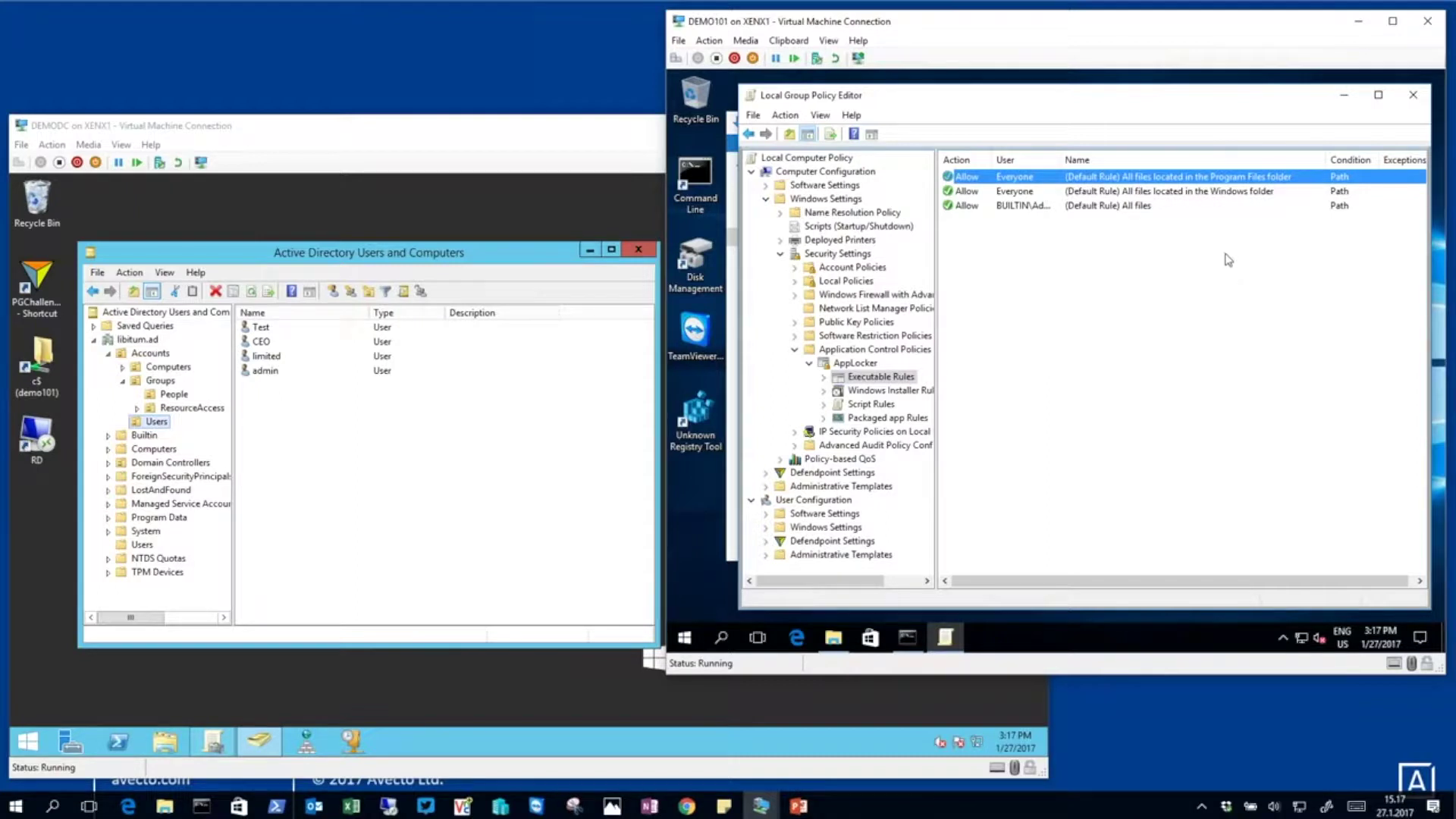
left_click(1220, 193)
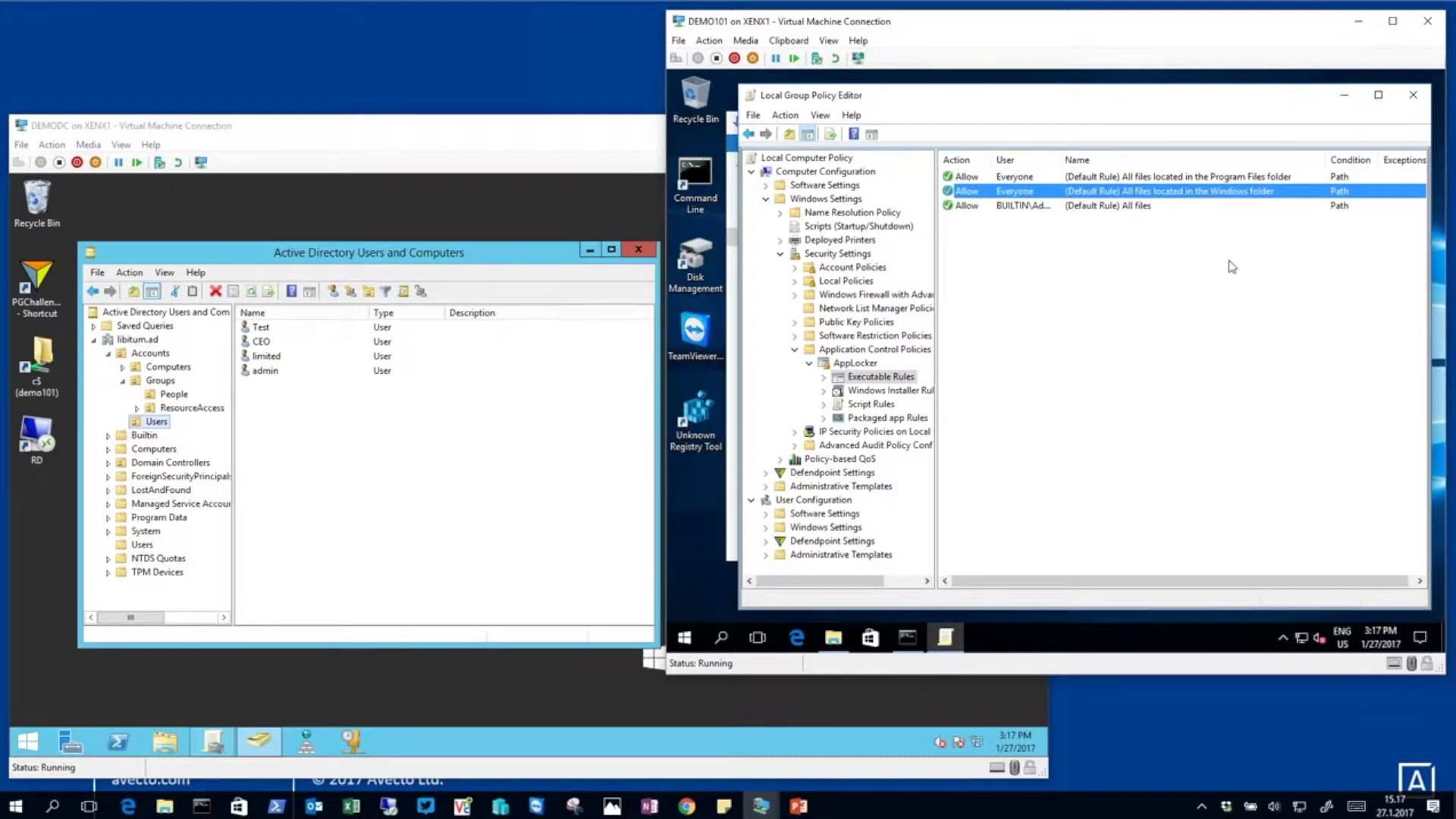
left_click(1093, 206)
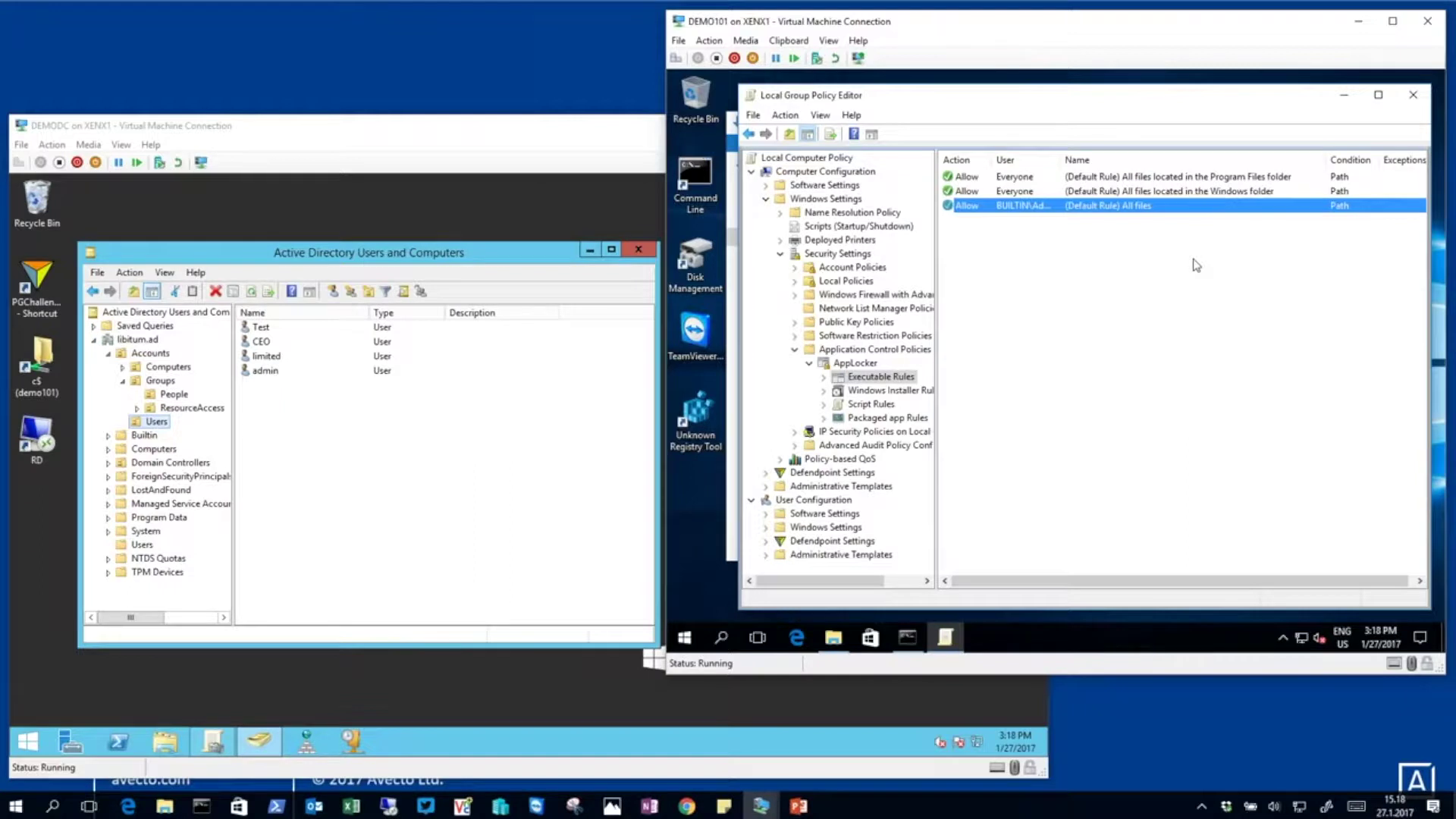
left_click(1234, 179)
left_click(1234, 195)
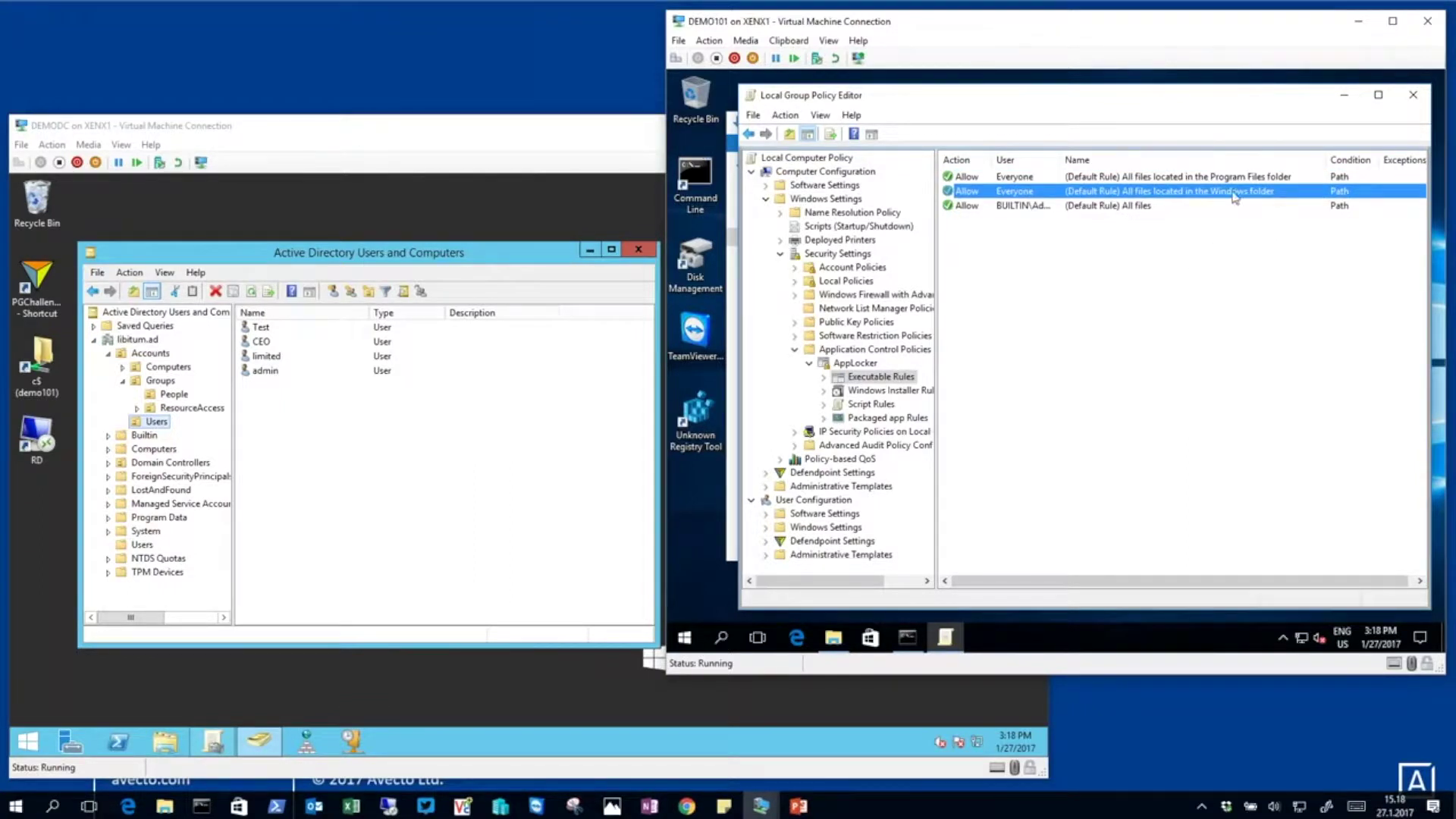
left_click(1177, 179)
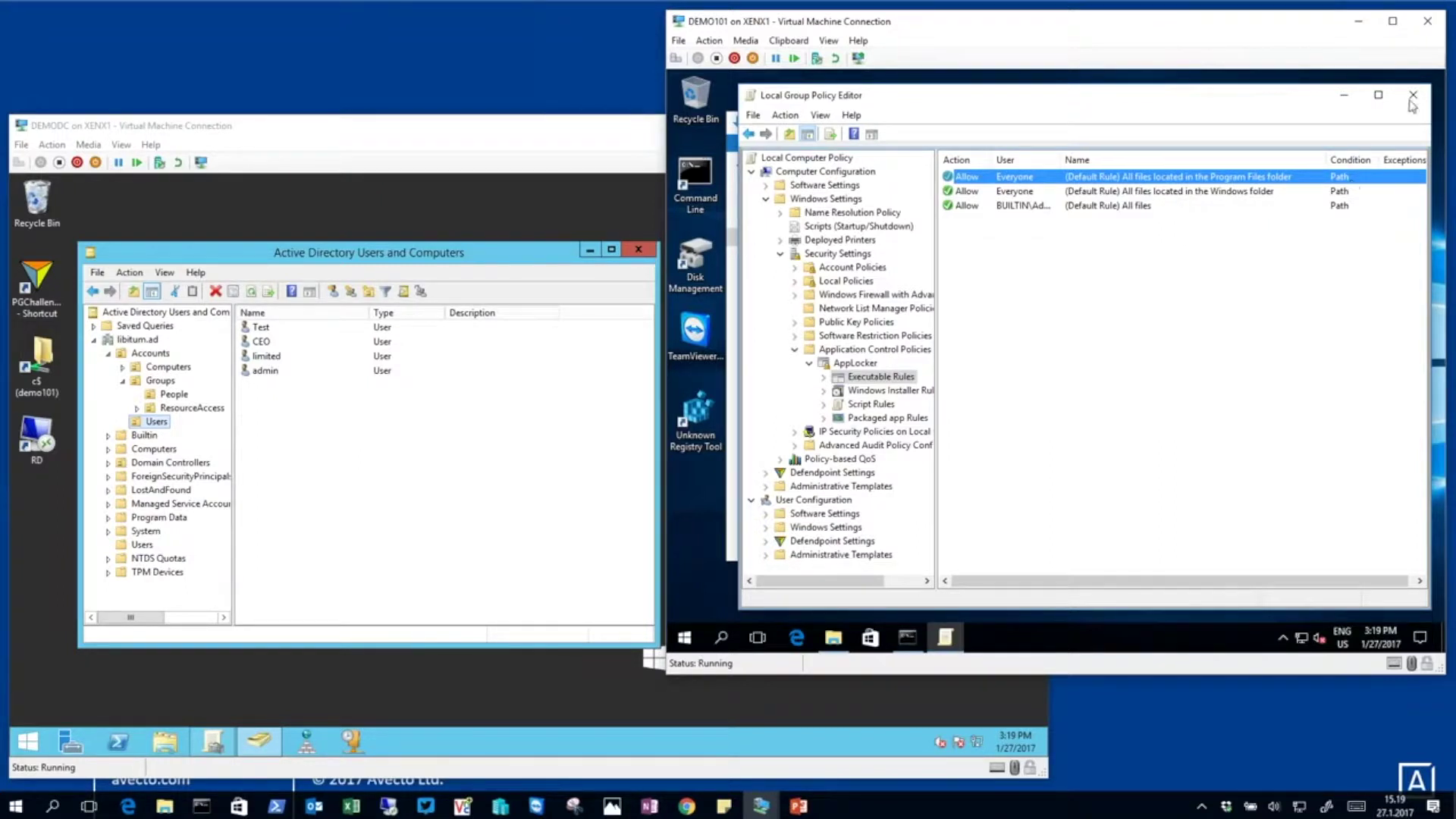
Step: Minimize the policy editor and run Firefox Setup Stub 51.0.1 from Downloads to test the AppLocker enforcement
left_click(1344, 96)
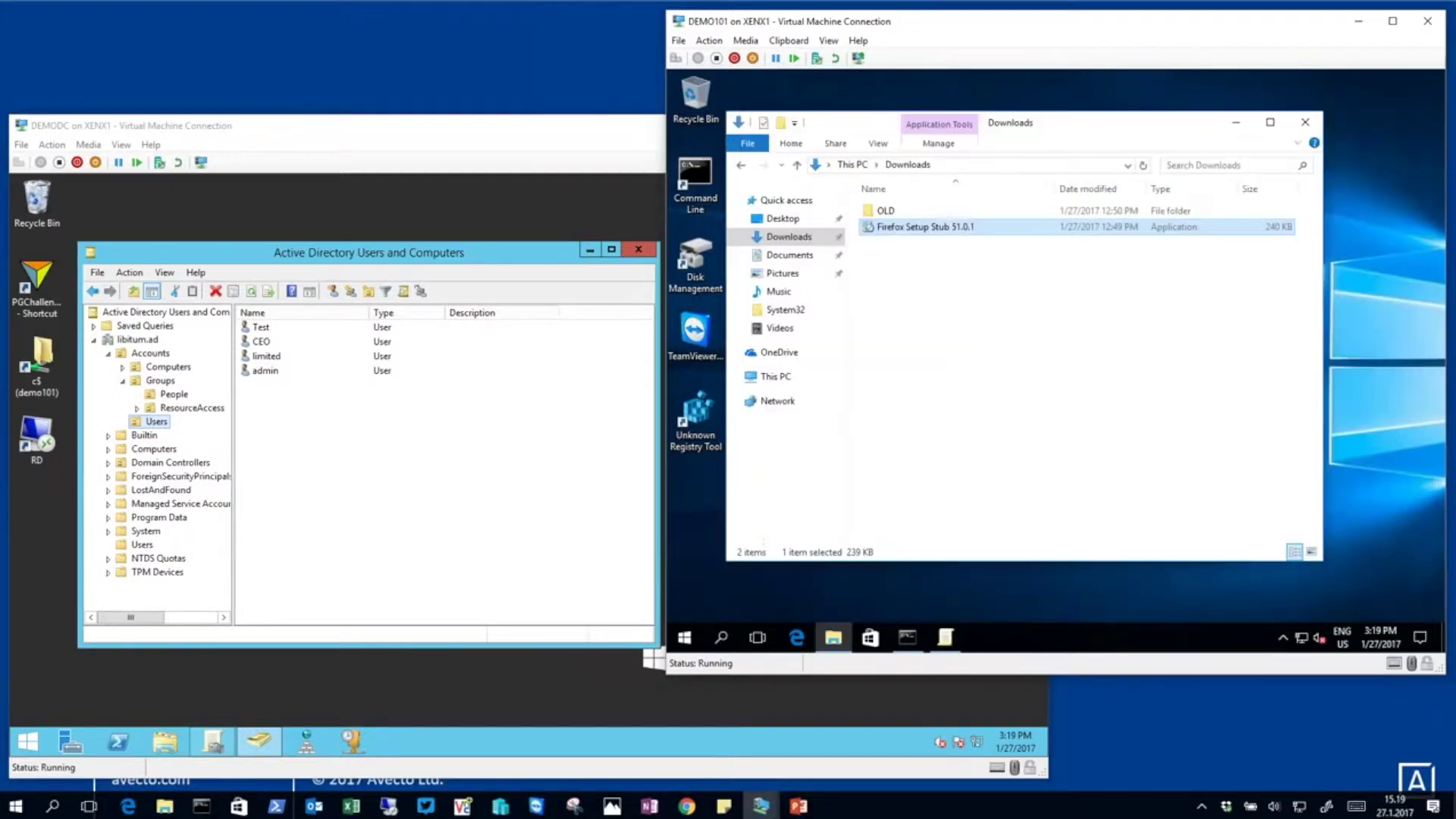
double_click(905, 233)
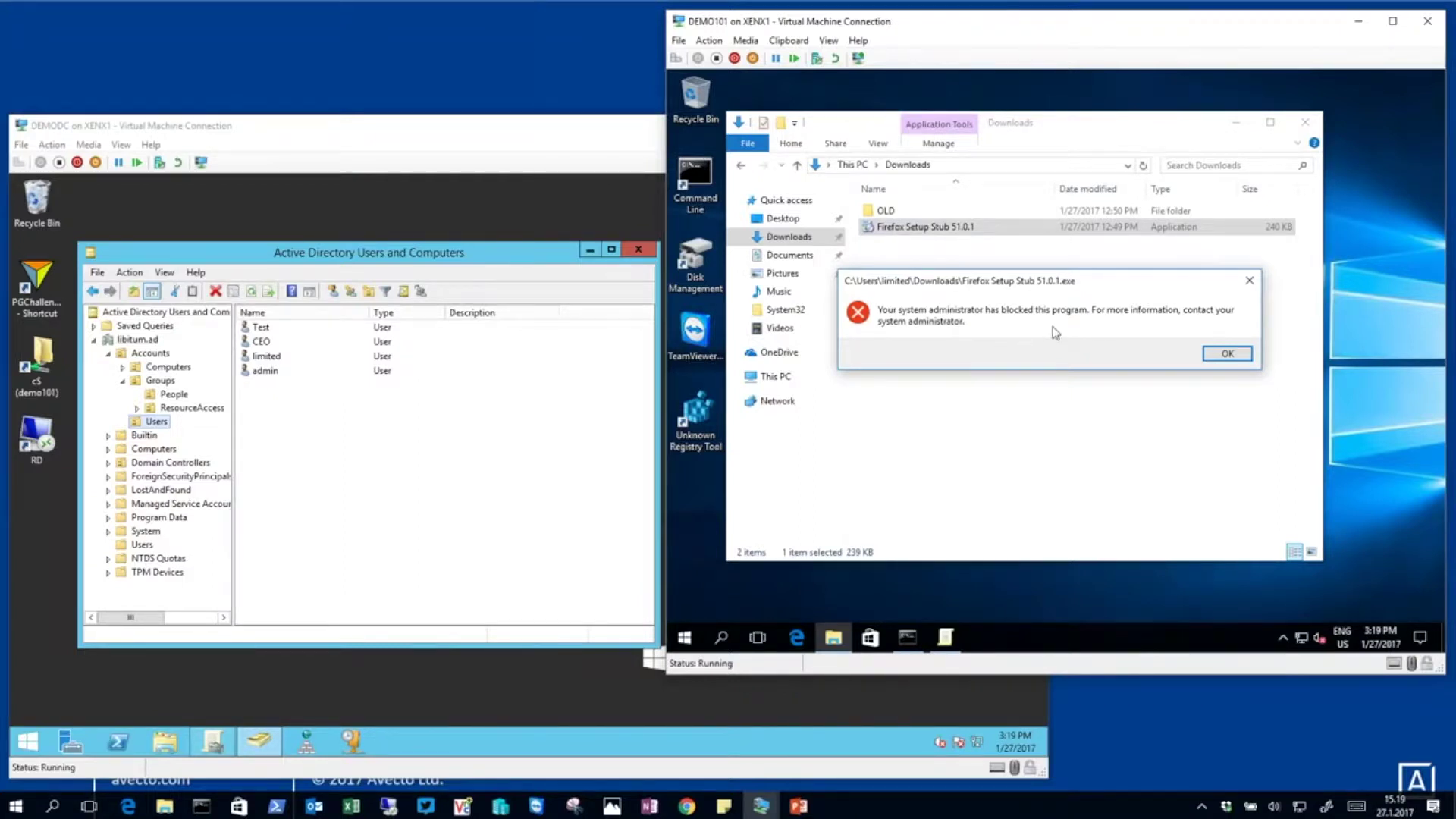
left_click_drag(1041, 289, 1043, 301)
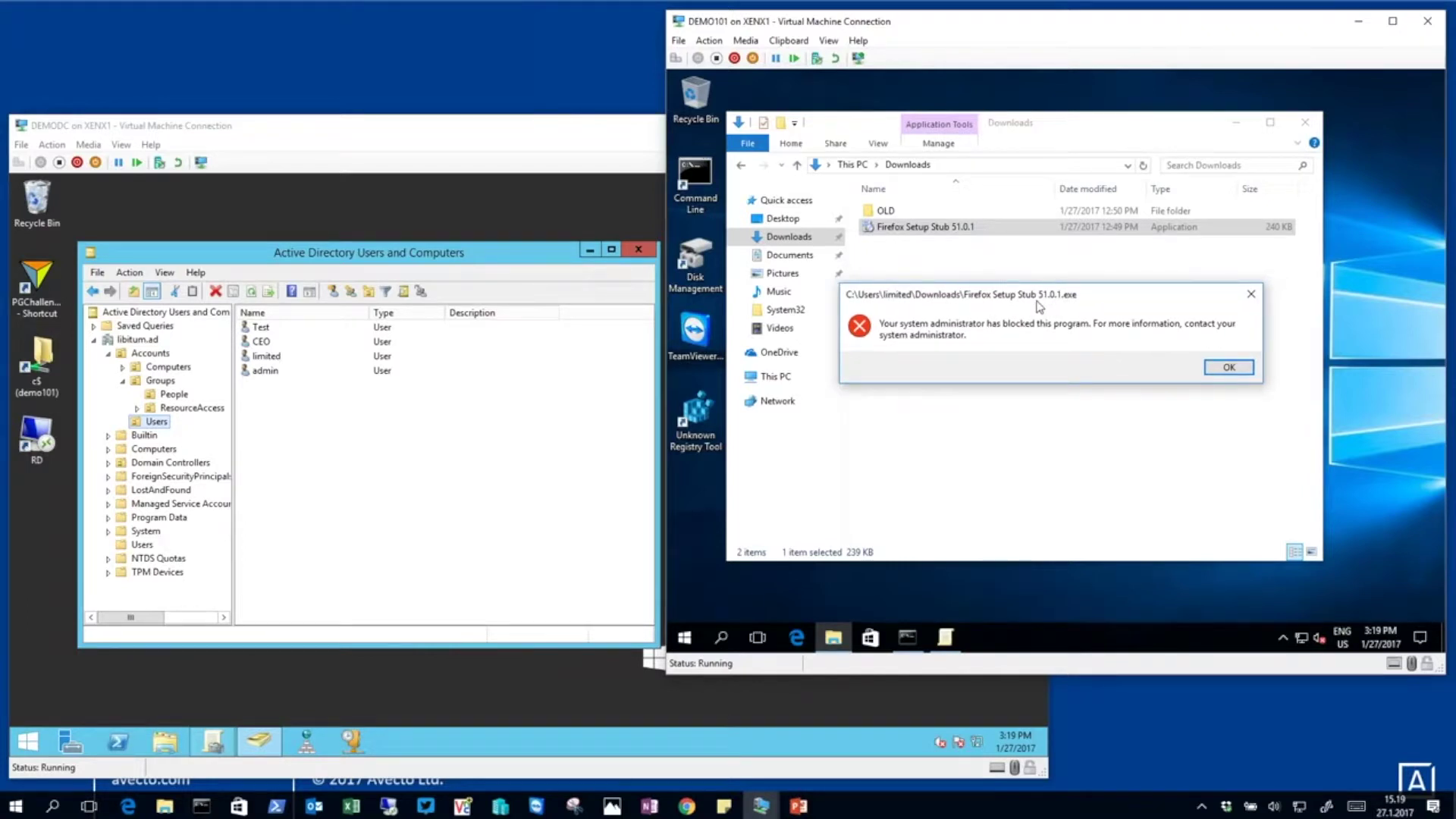
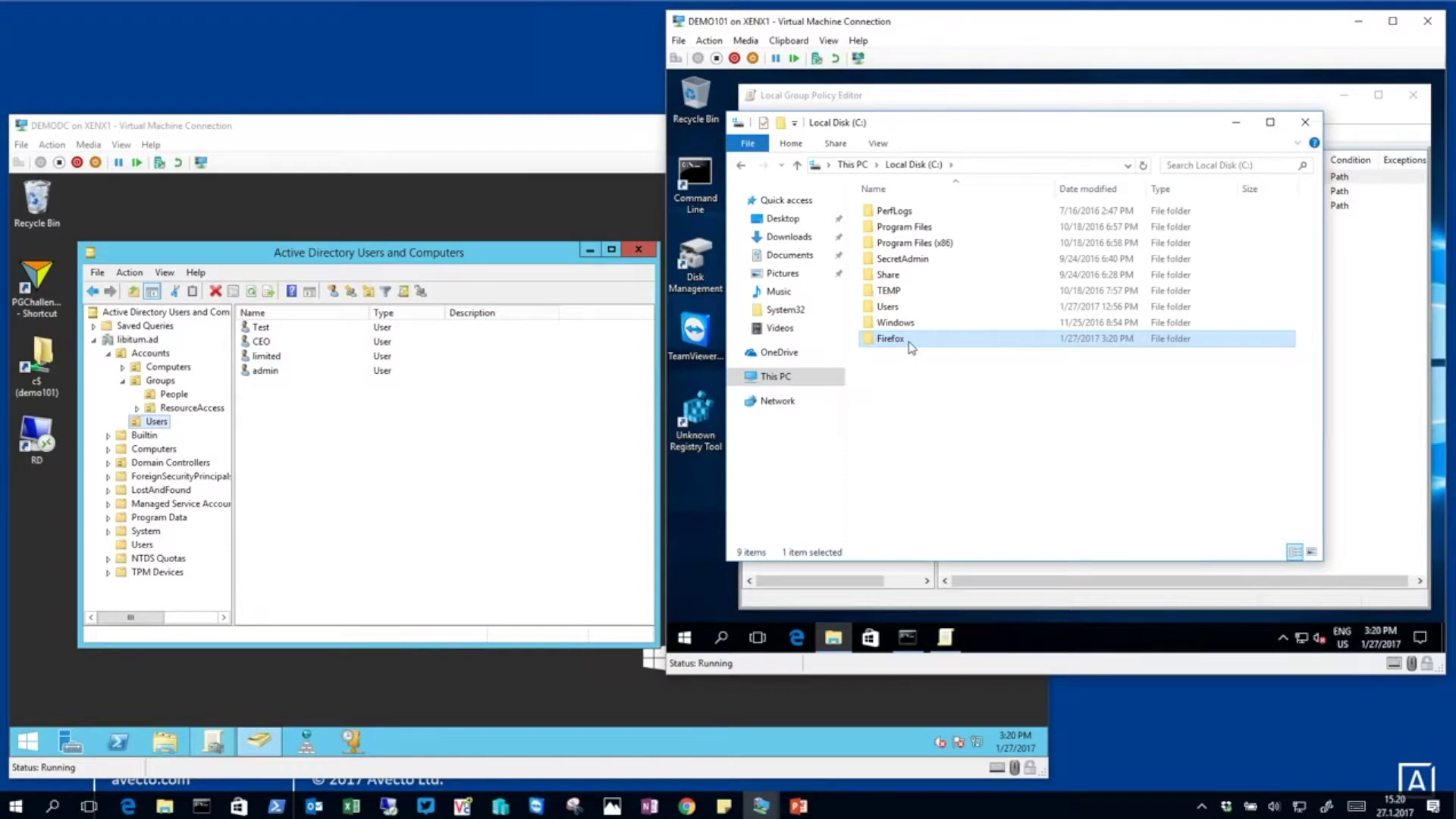
Step: Copy the Firefox Setup Stub 51.0.1 installer from Downloads into the C:\Firefox folder
left_click_drag(975, 127, 996, 209)
left_click(821, 316)
left_click(941, 307)
right_click(941, 306)
left_click(874, 487)
left_click(849, 456)
double_click(926, 458)
double_click(923, 291)
right_click(955, 349)
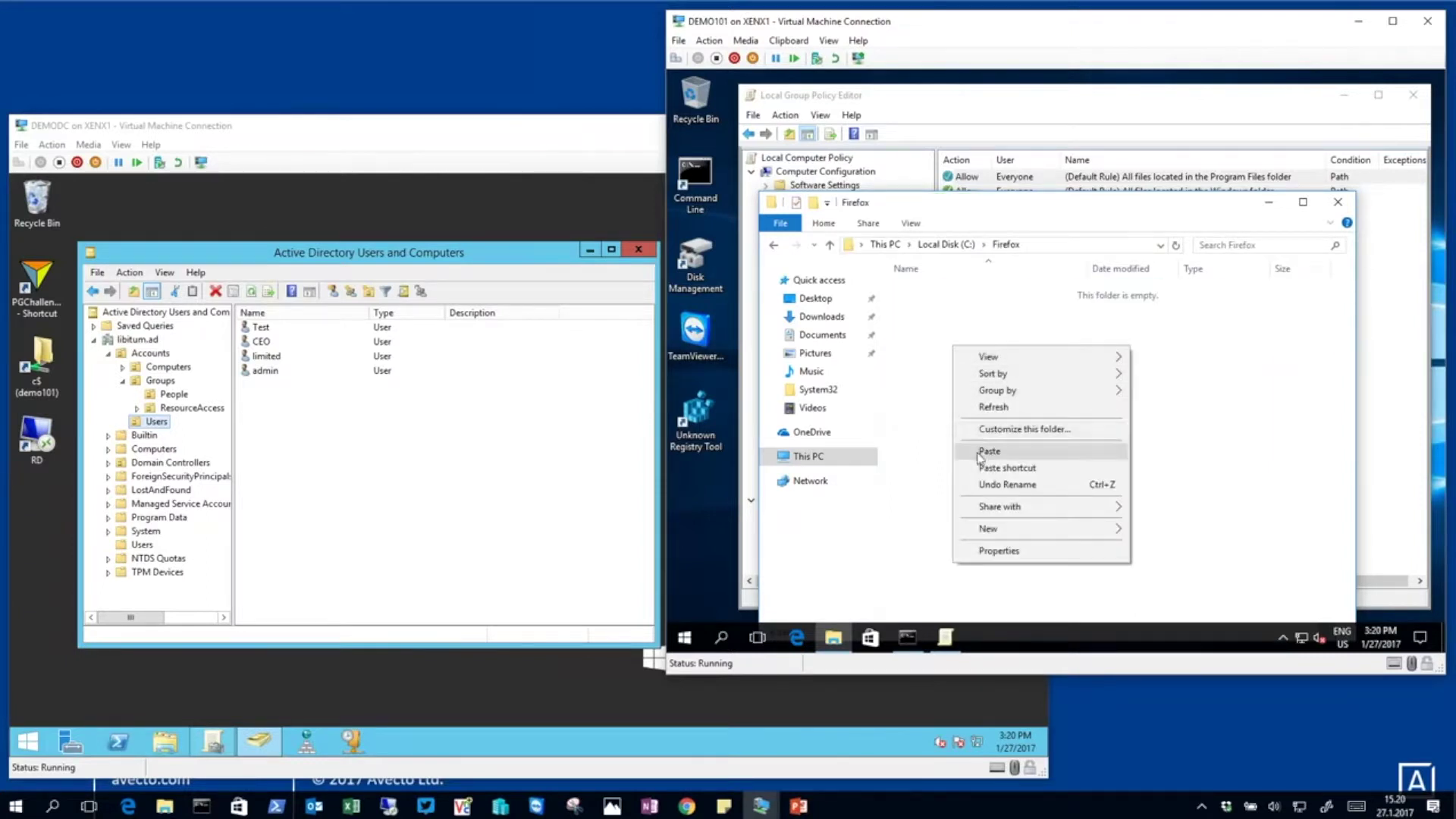
left_click(984, 451)
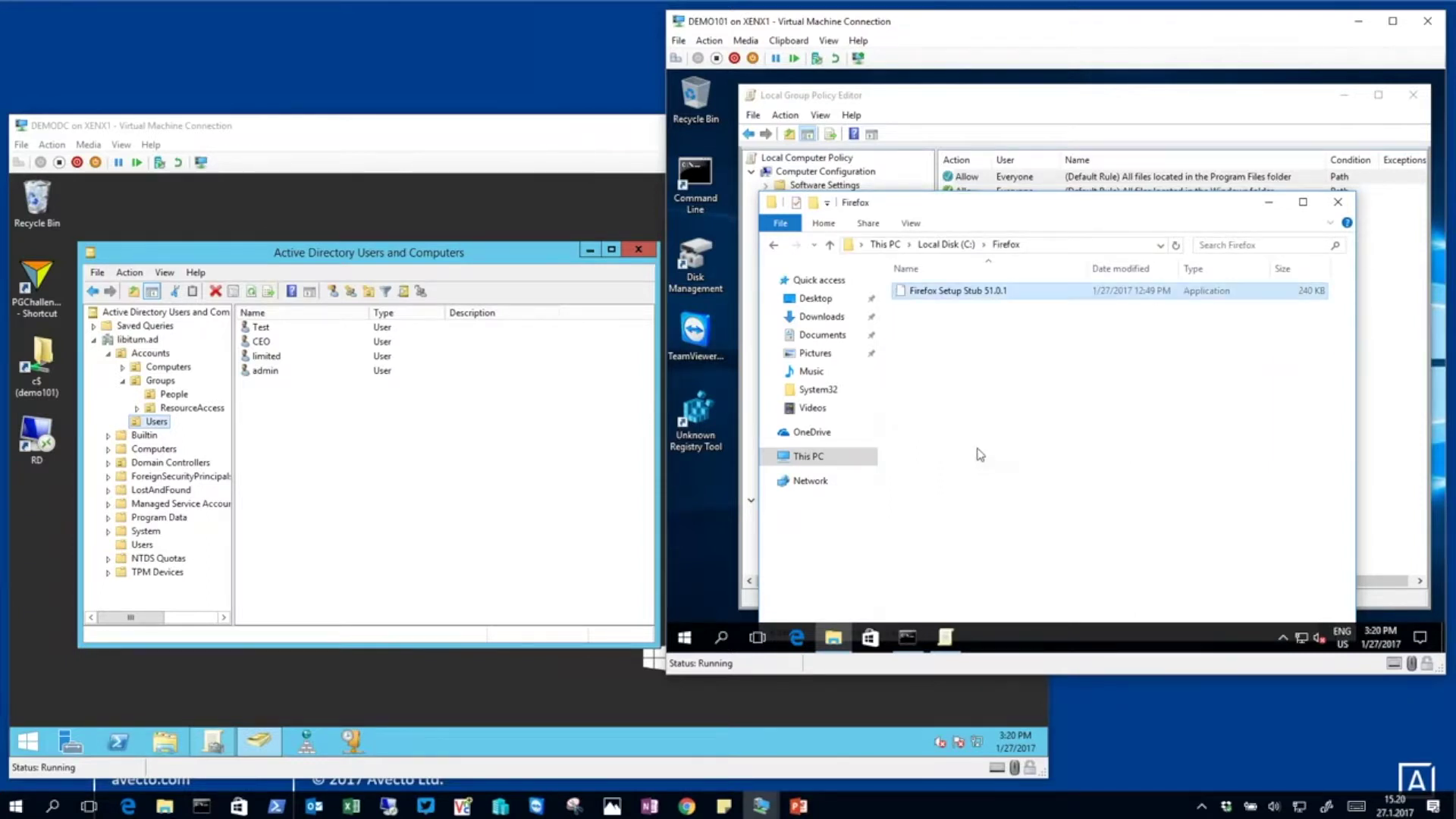
Step: Start a new AppLocker executable rule that allows Everyone, and choose Path as its primary condition
left_click(1029, 125)
right_click(1007, 241)
left_click(1026, 254)
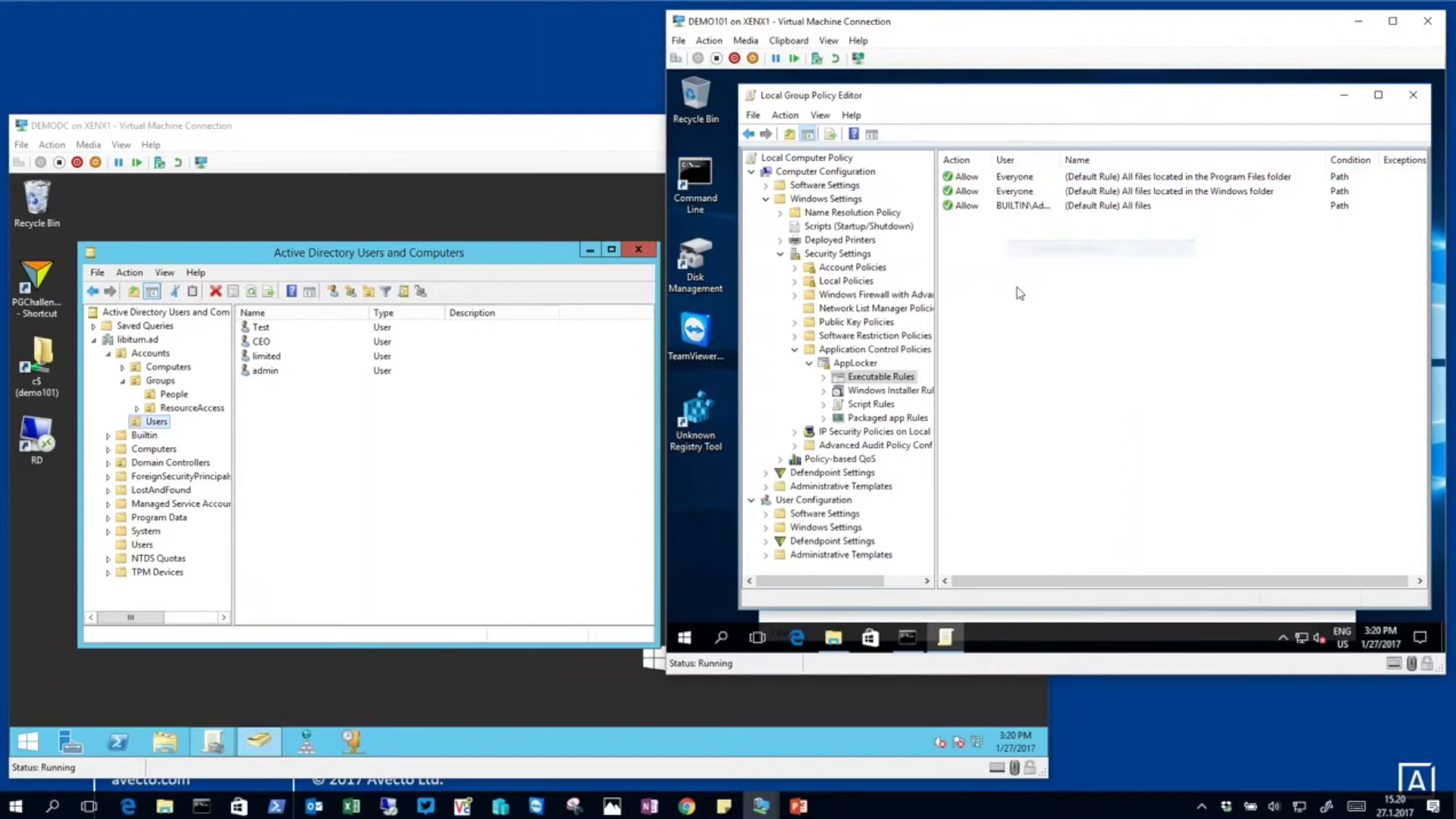
left_click(1198, 568)
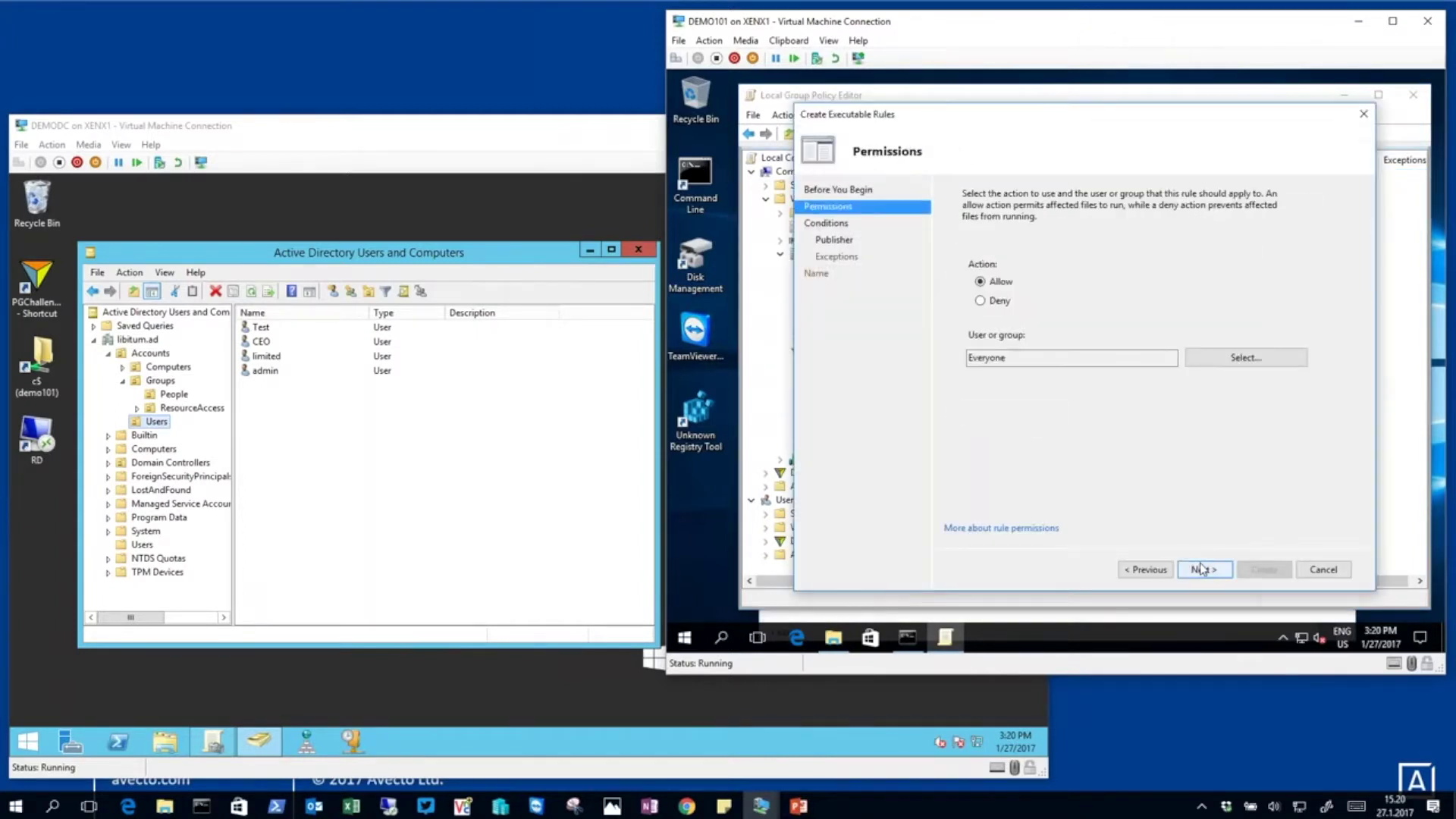
left_click(1199, 567)
left_click(973, 303)
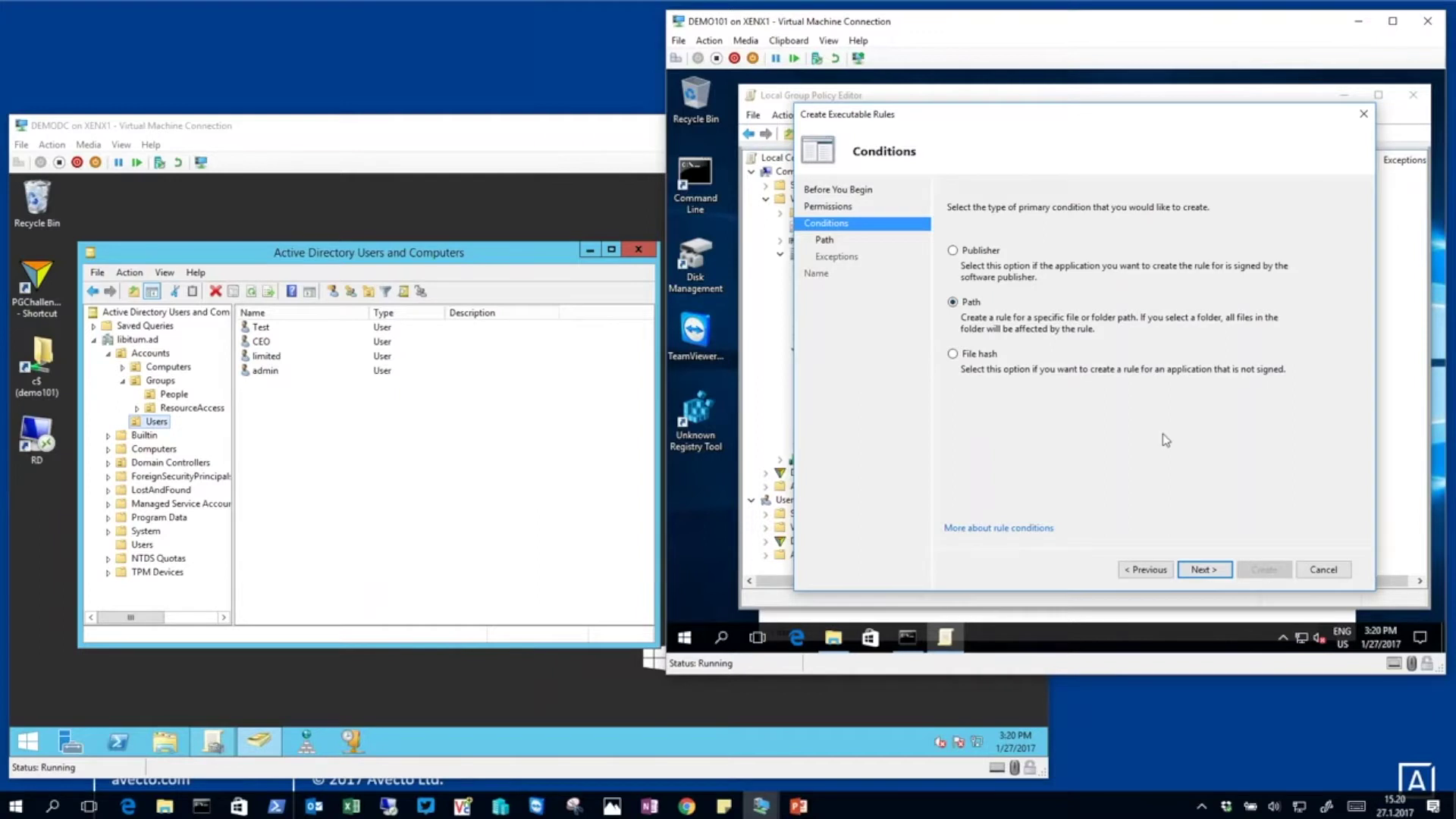
Step: Set the rule's path to the C:\Firefox folder (%OSDRIVE%\Firefox\*) and create the rule
left_click(1204, 570)
type("c")
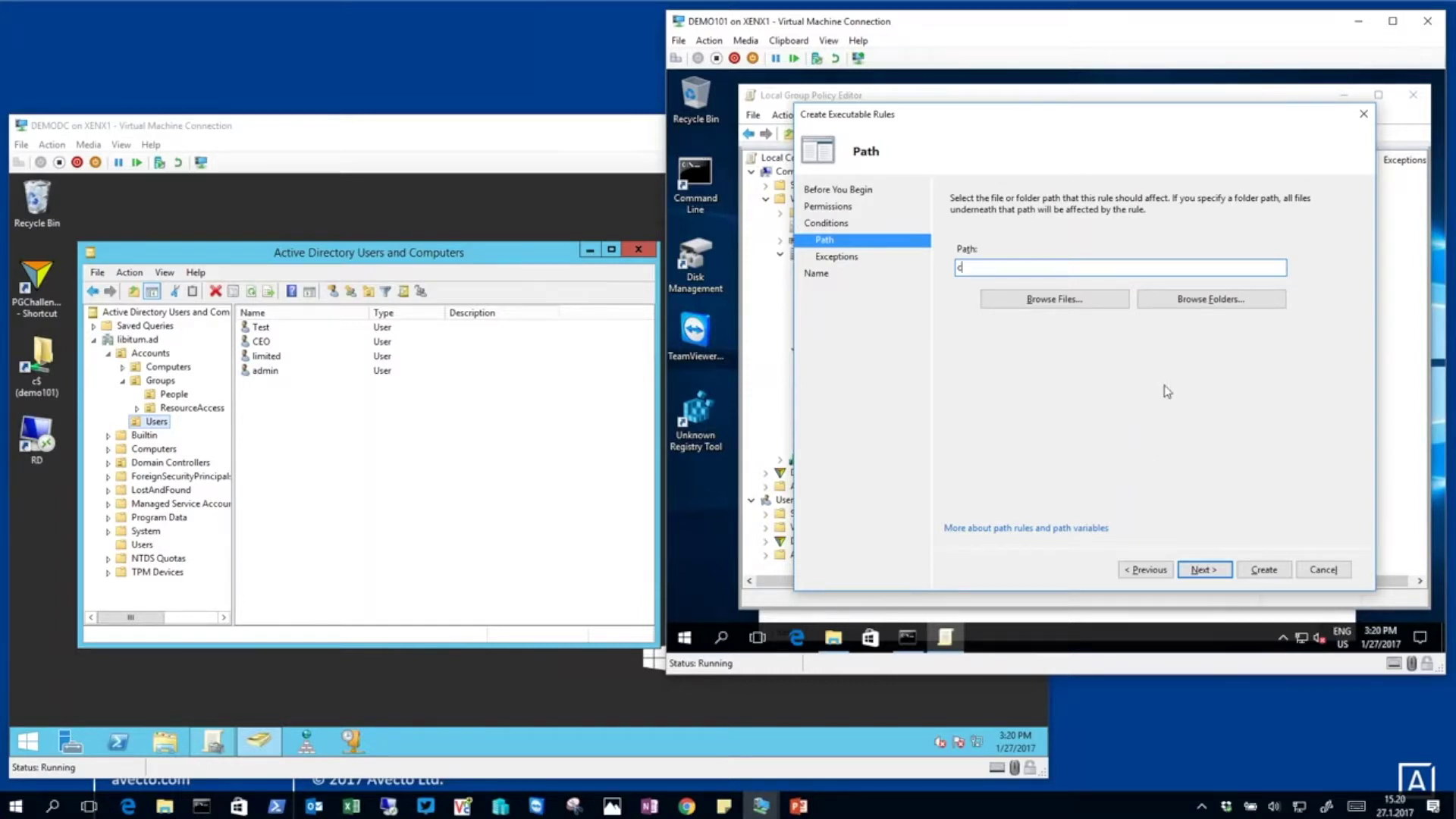
left_click(1211, 299)
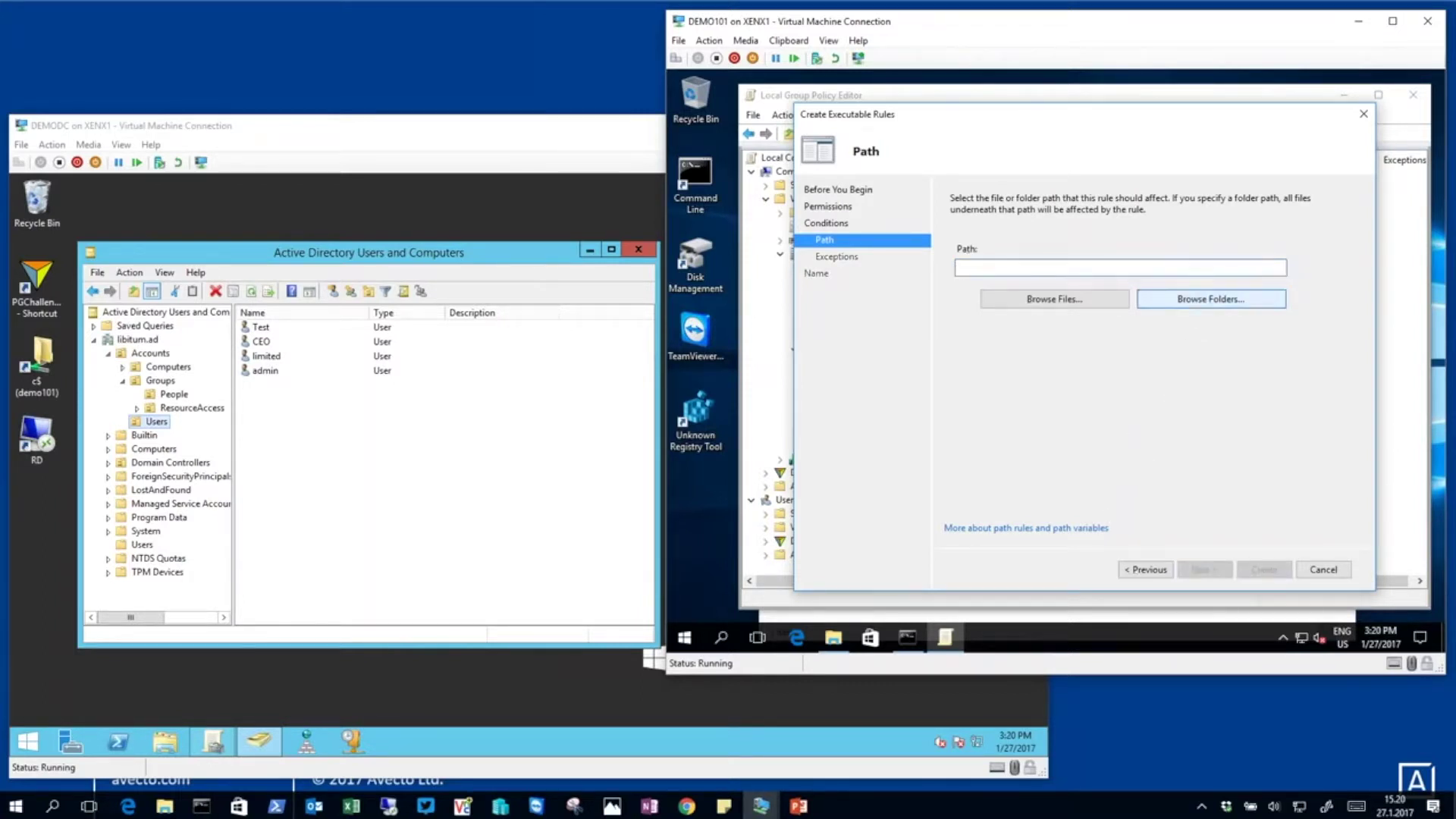
left_click(1005, 386)
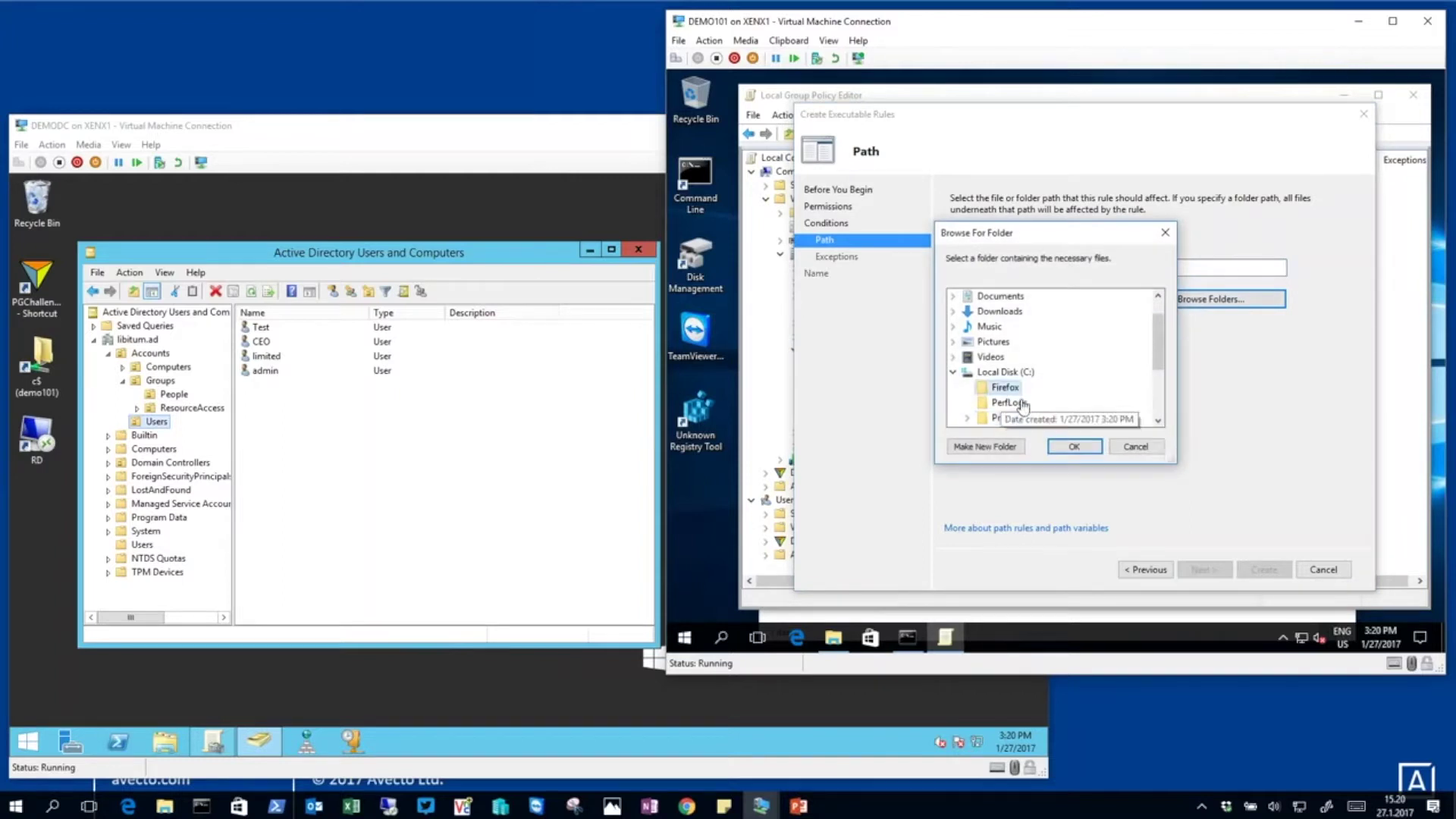
left_click(1074, 446)
left_click(1047, 267)
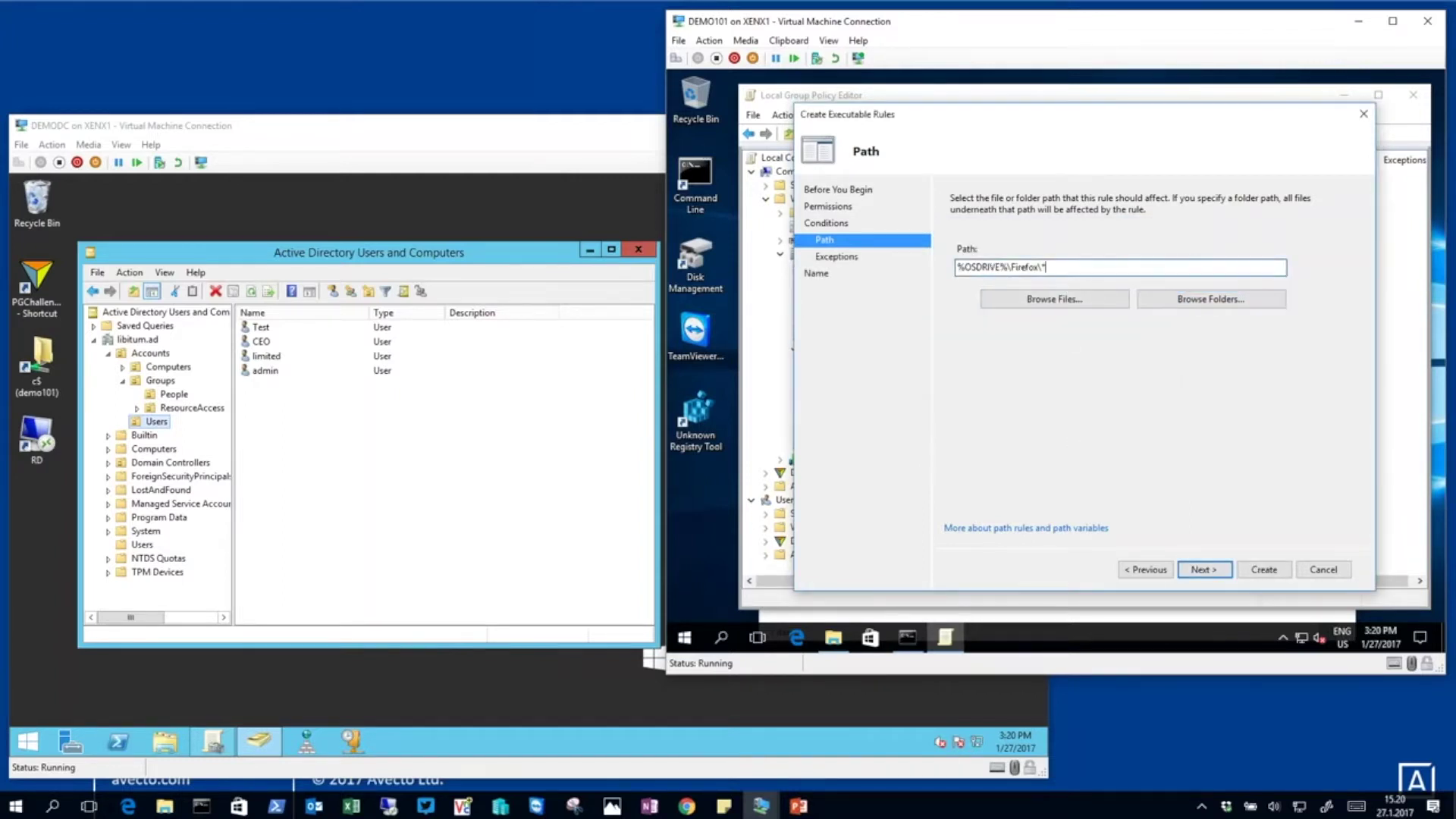
left_click(1263, 570)
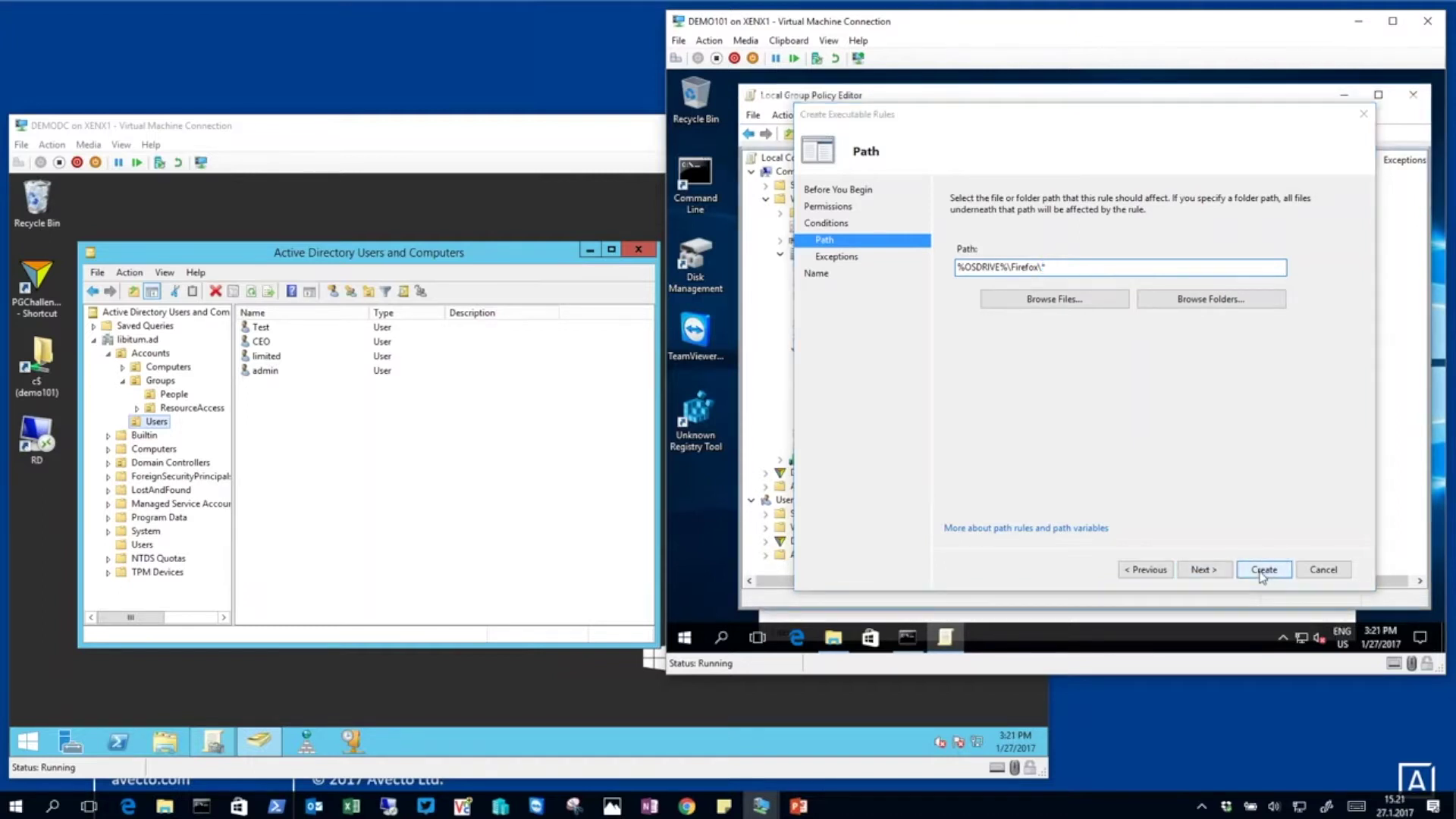
Step: Run Firefox Setup Stub 51.0.1 from C:\Firefox to test the path rule, and close the Explorer and policy editor windows
left_click(1015, 619)
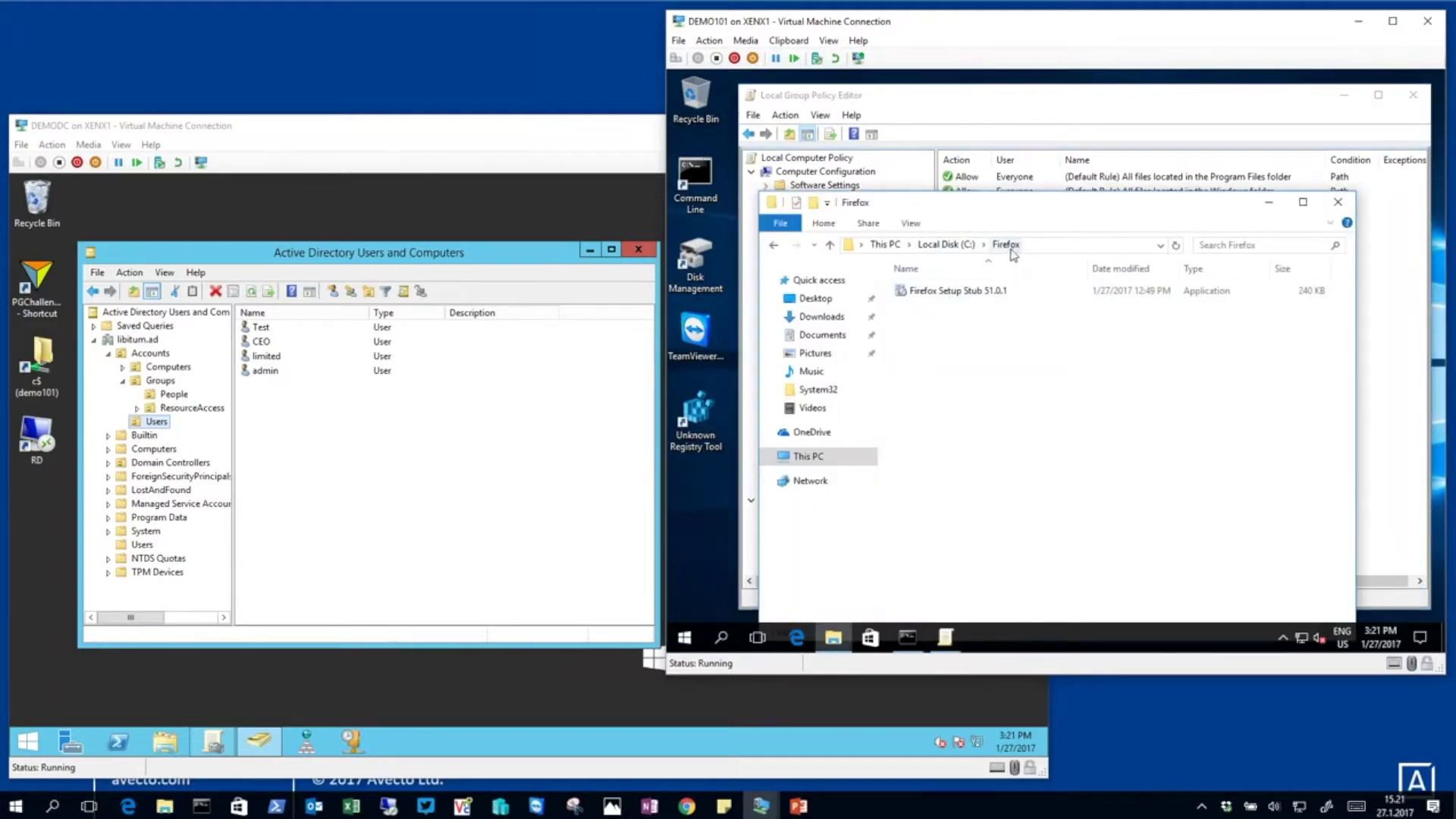
double_click(920, 292)
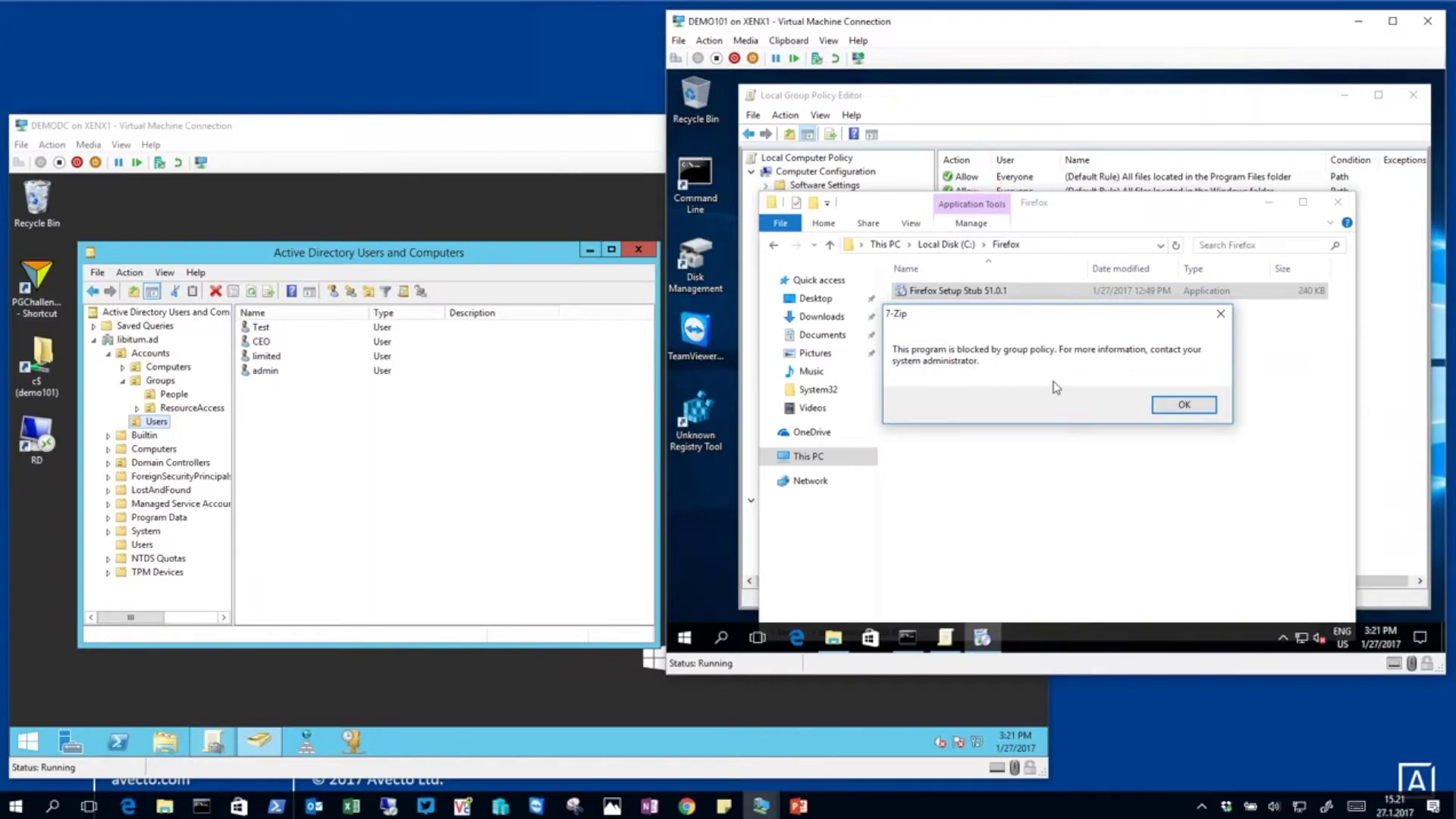
left_click(1184, 407)
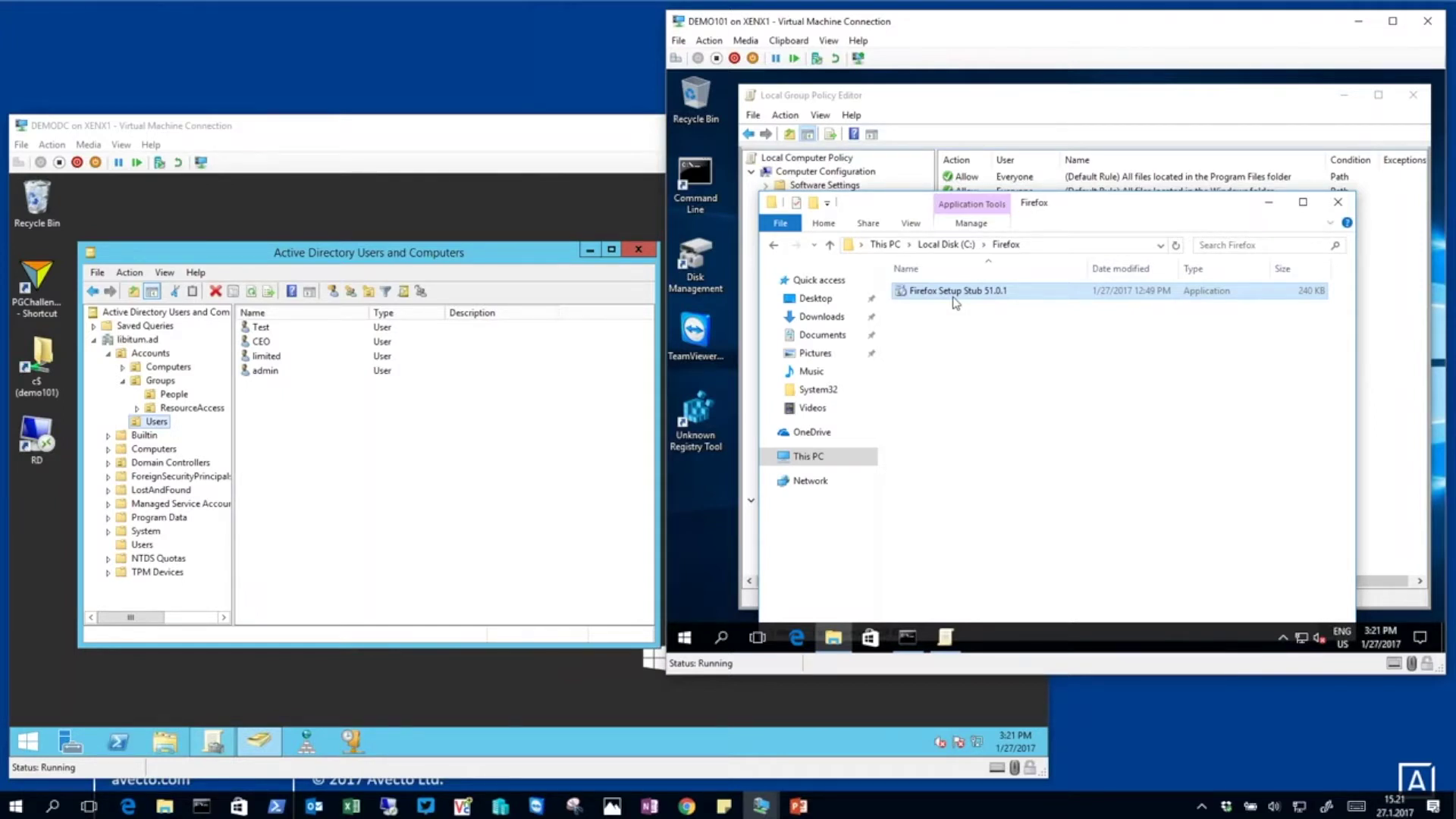
left_click(1338, 202)
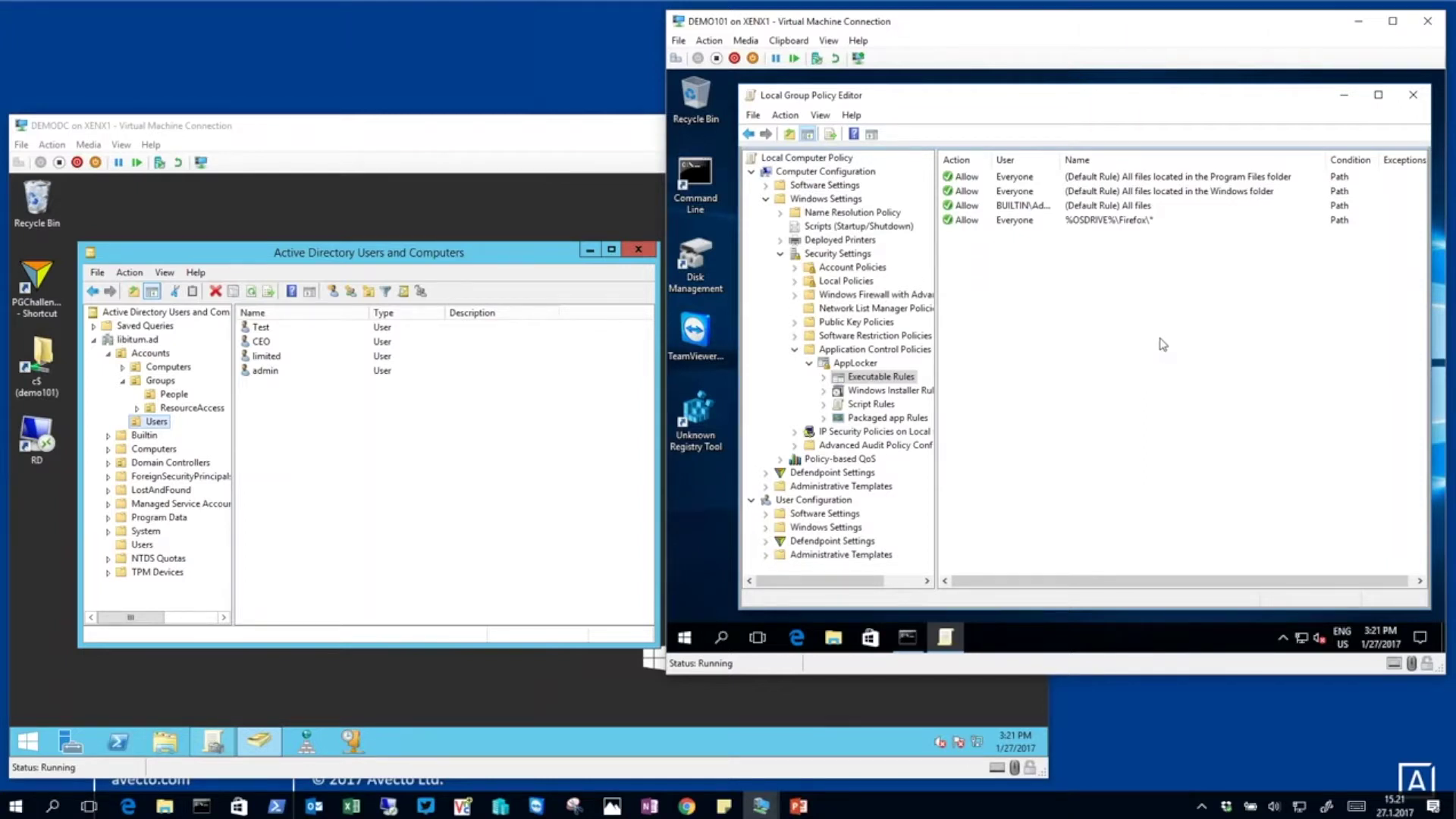
left_click(1413, 96)
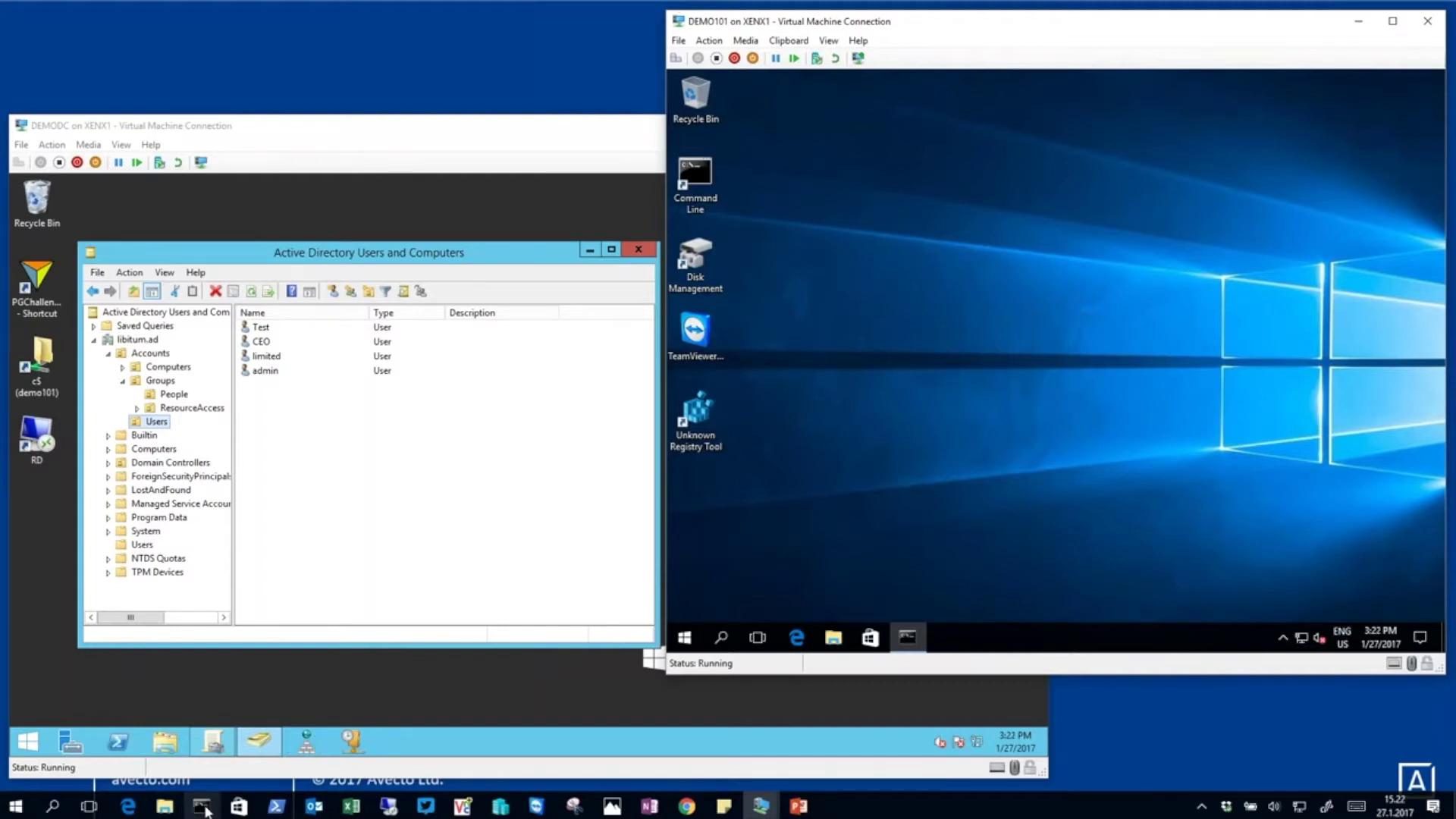
left_click(936, 516)
Step: Open the Local Group Policy Editor on the host computer by running gpedit.msc in an elevated Command Prompt
left_click(201, 808)
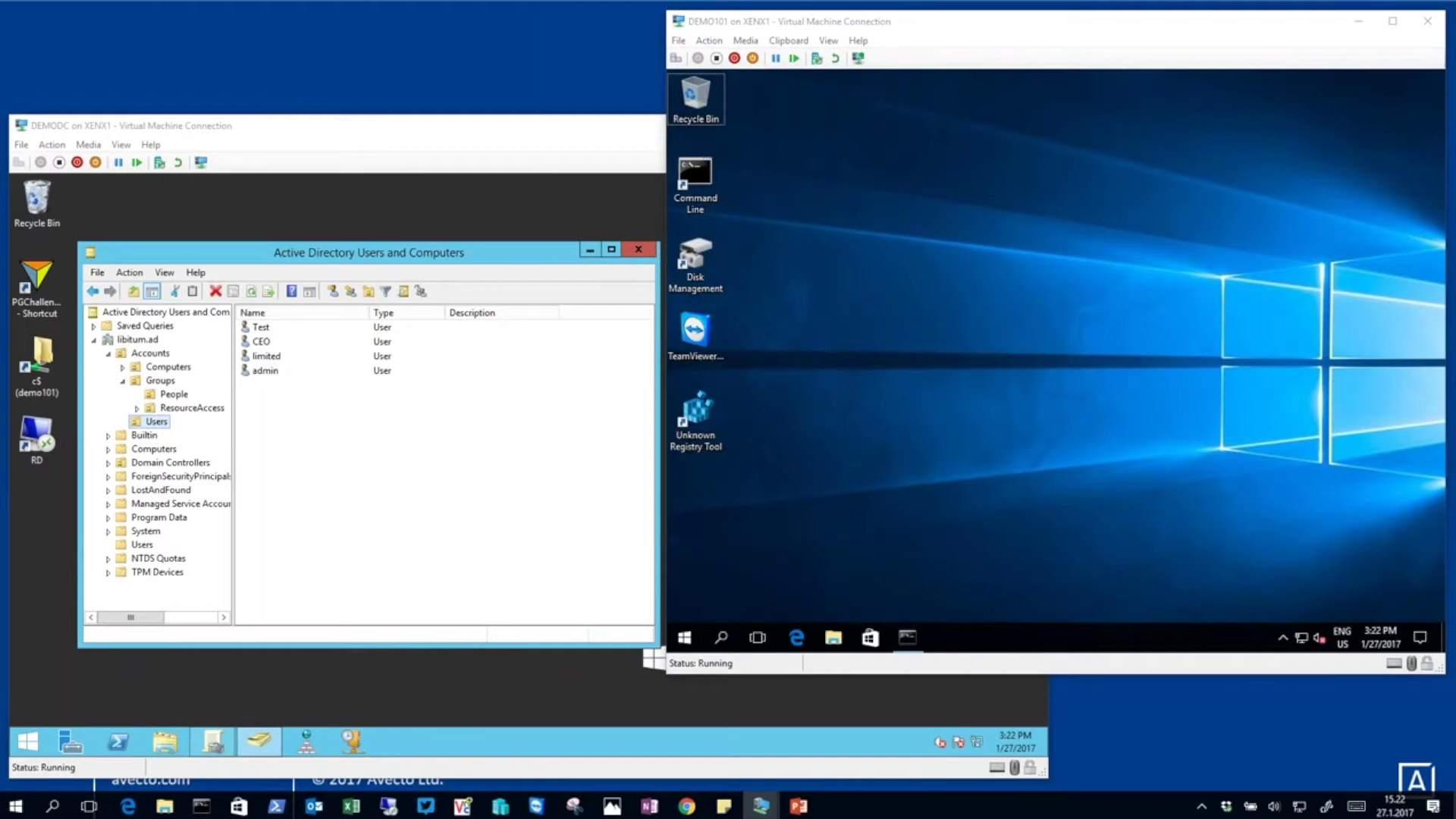
left_click(610, 428)
type("gpedit.msc")
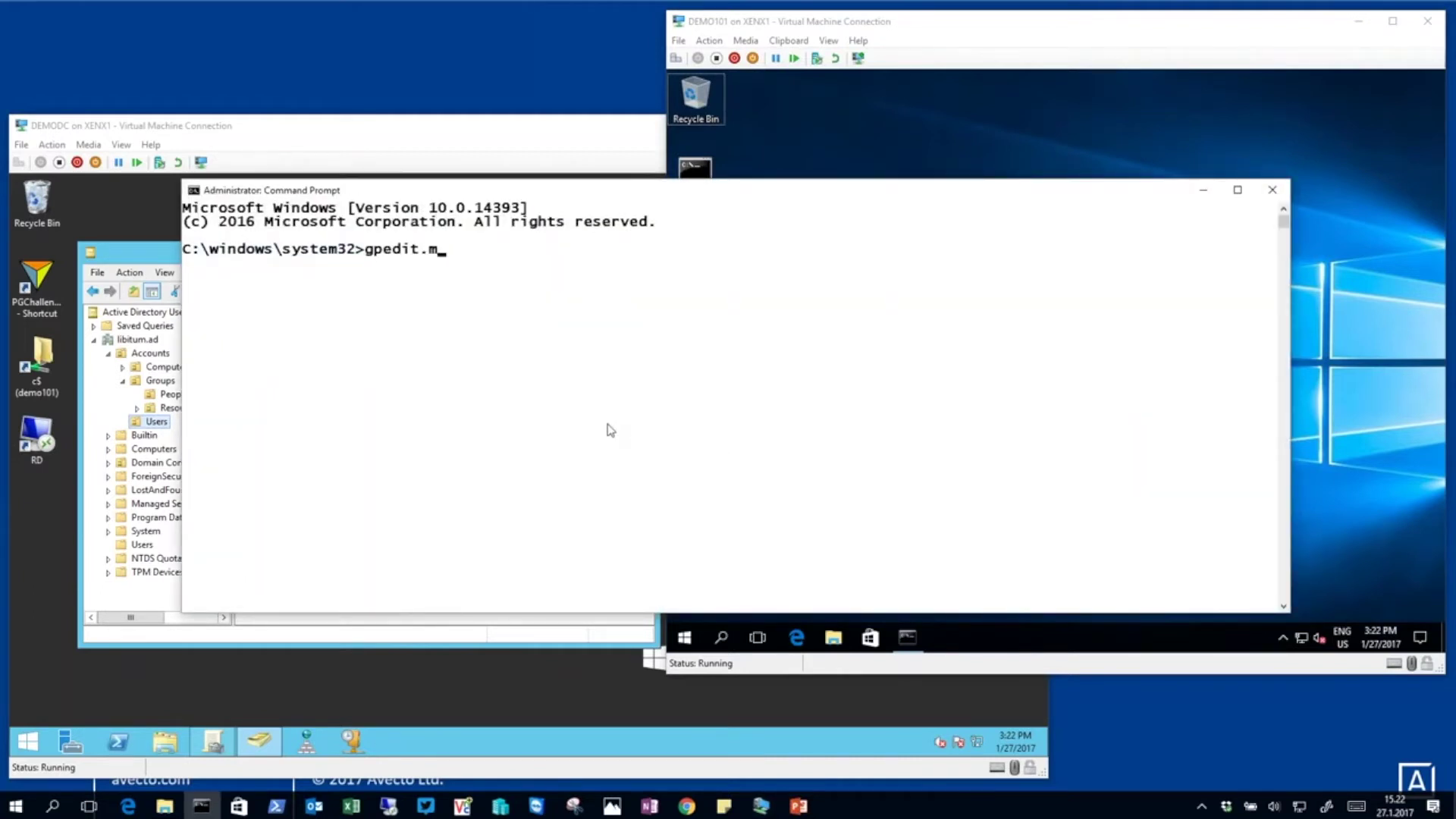
key("Return")
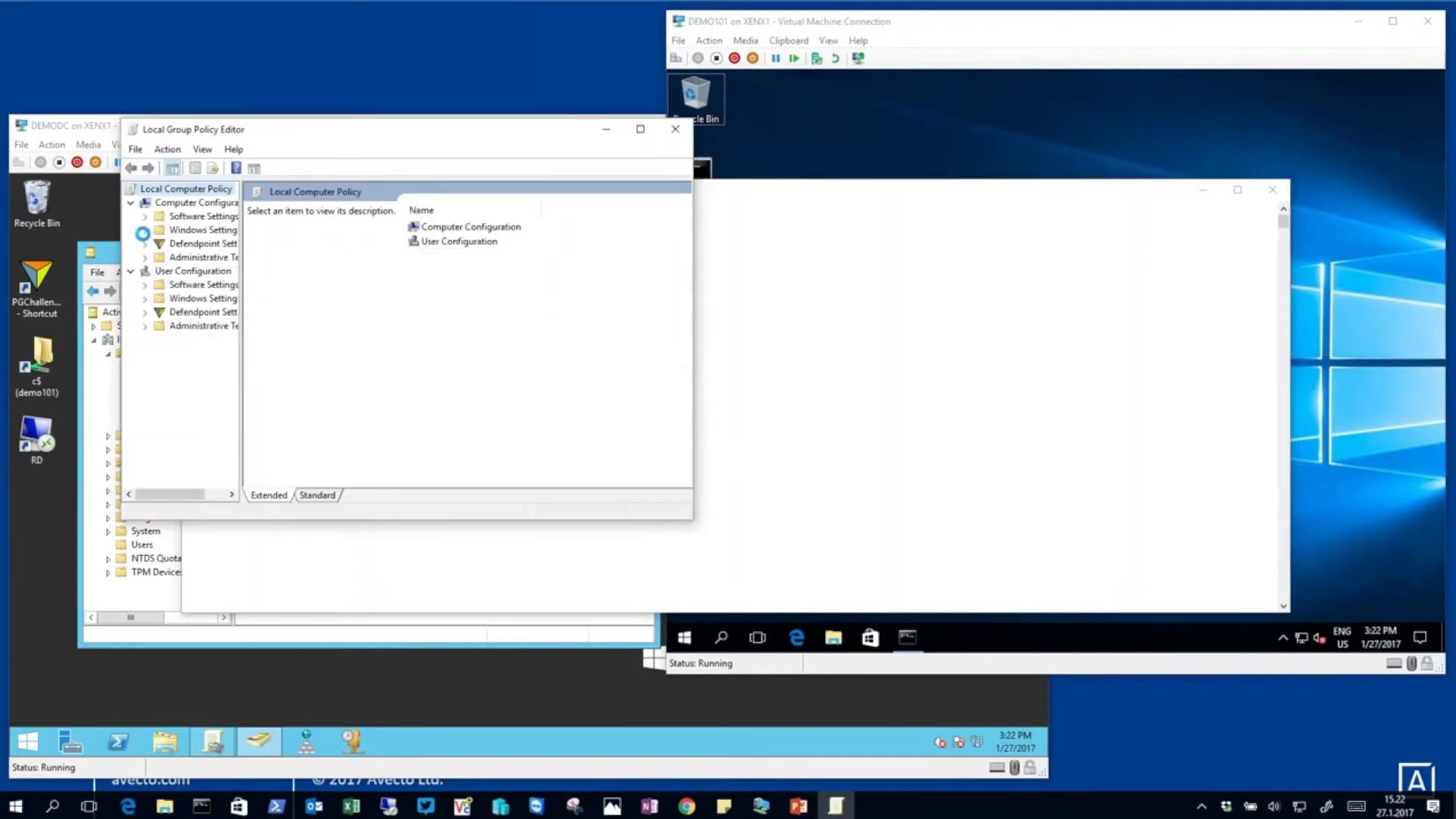
Step: Show the host's AppLocker Executable Rules under Computer Configuration, Windows Settings, Security Settings, Application Control Policies, widening the tree for readability
left_click(143, 230)
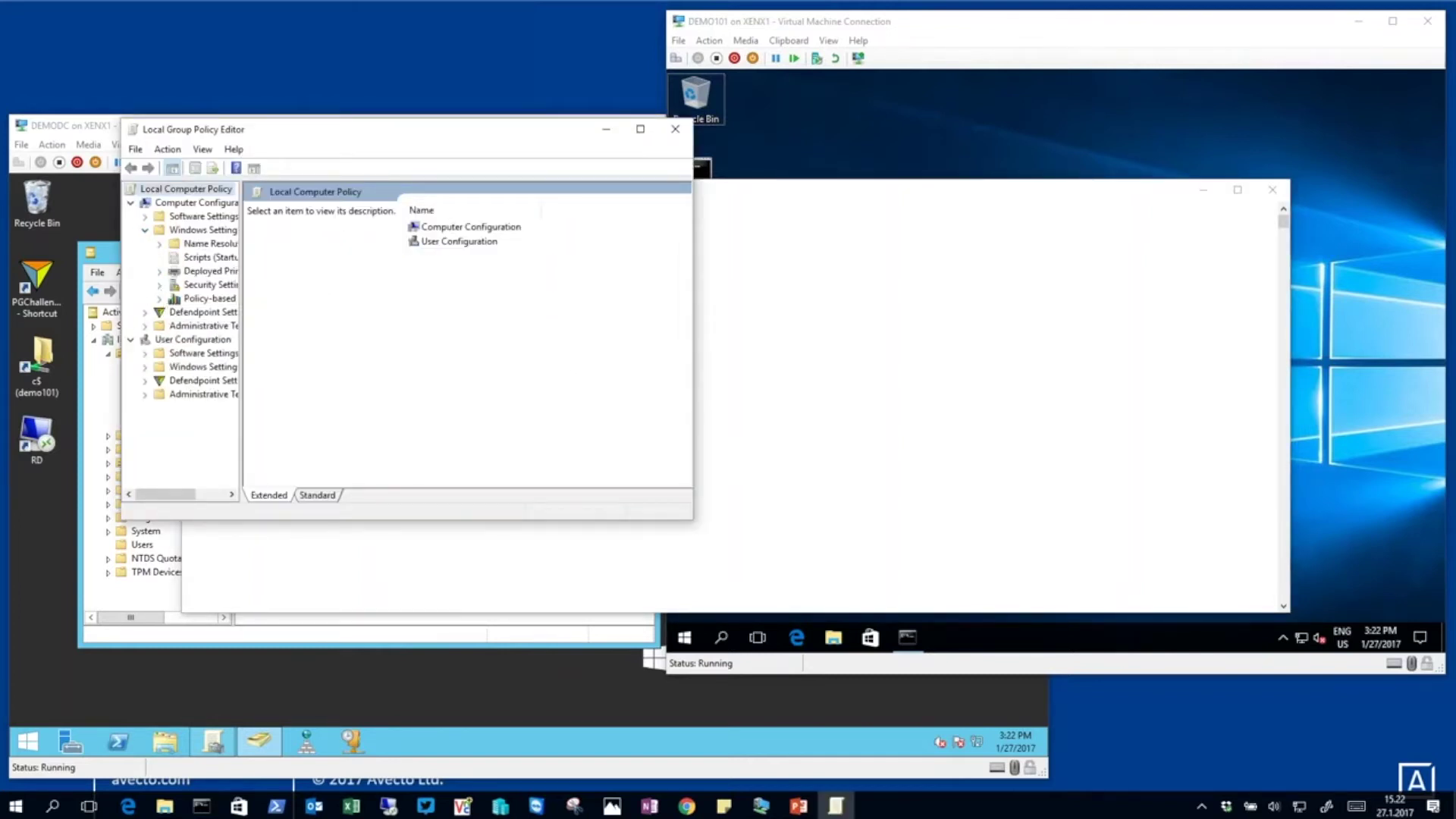
left_click(160, 286)
left_click_drag(240, 341, 398, 342)
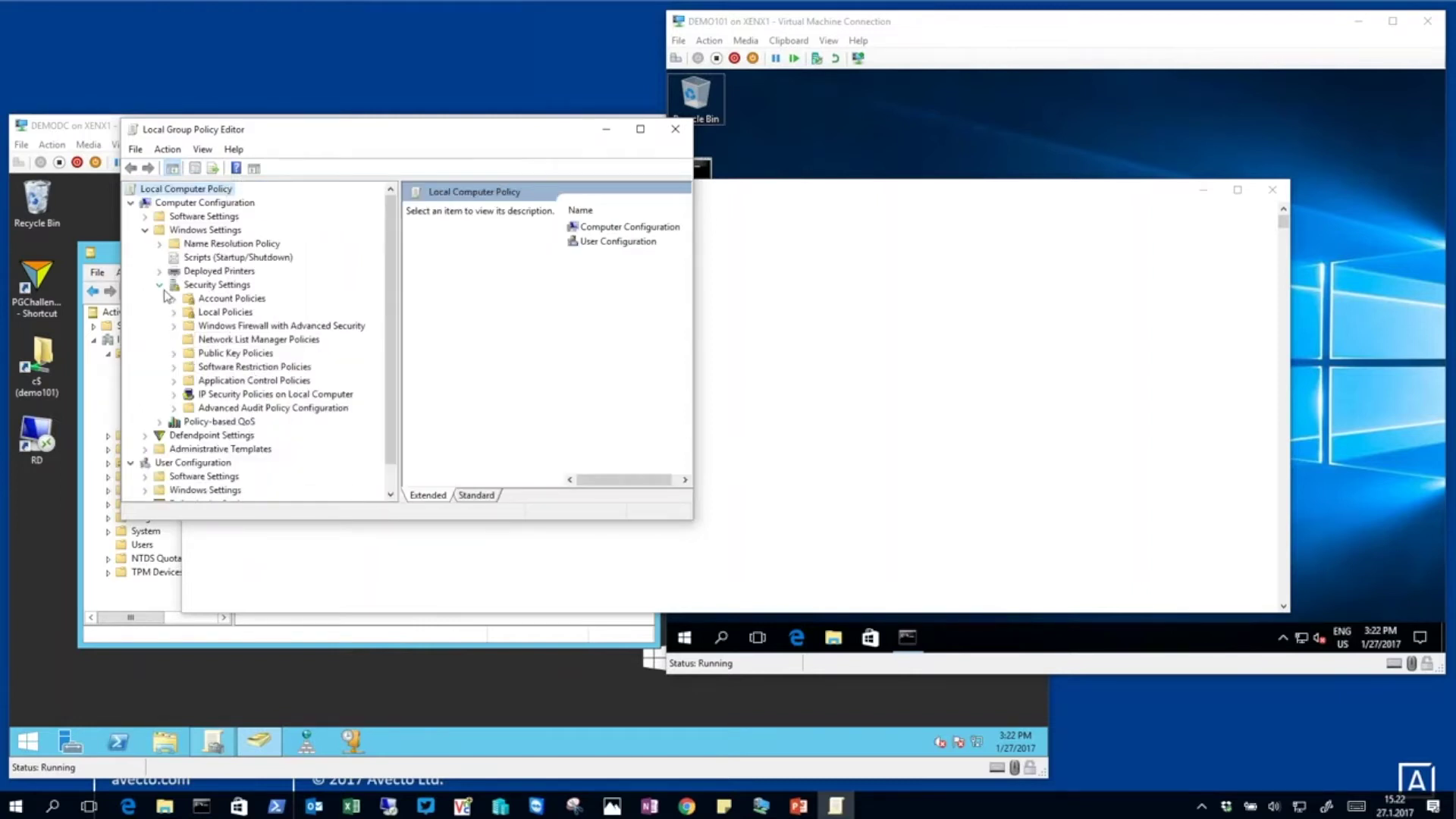
left_click(178, 286)
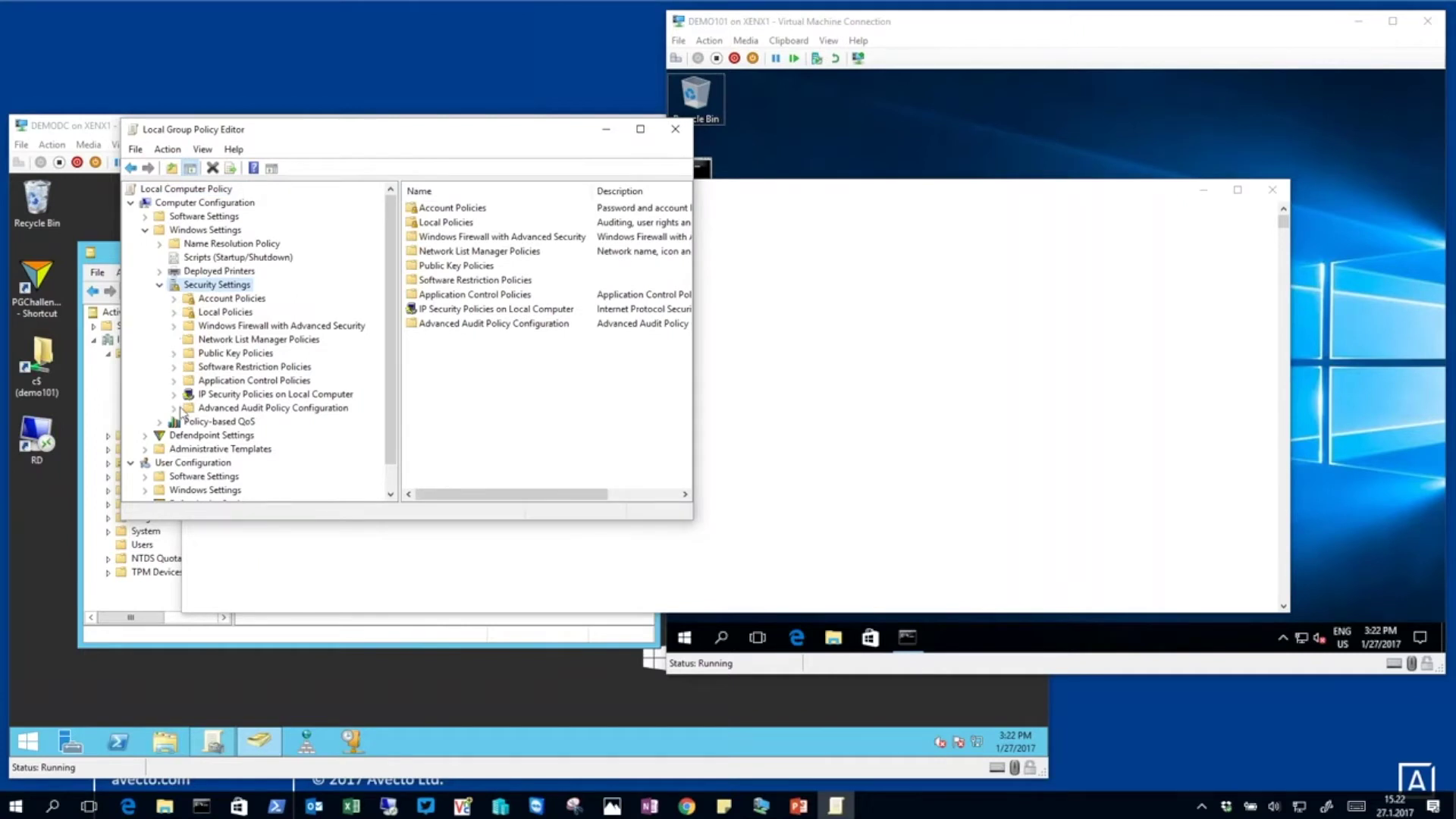
left_click(191, 381)
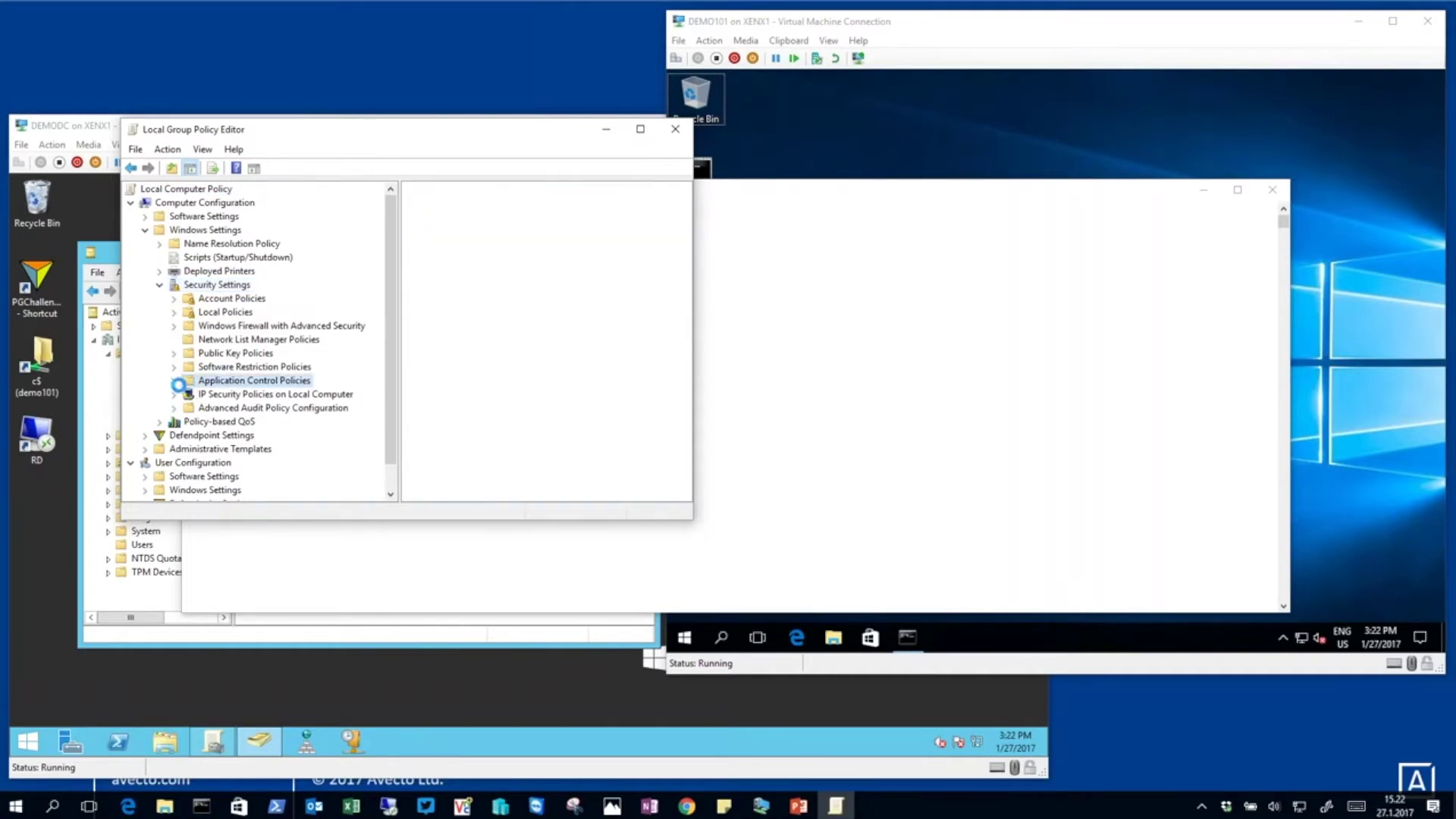
left_click(174, 381)
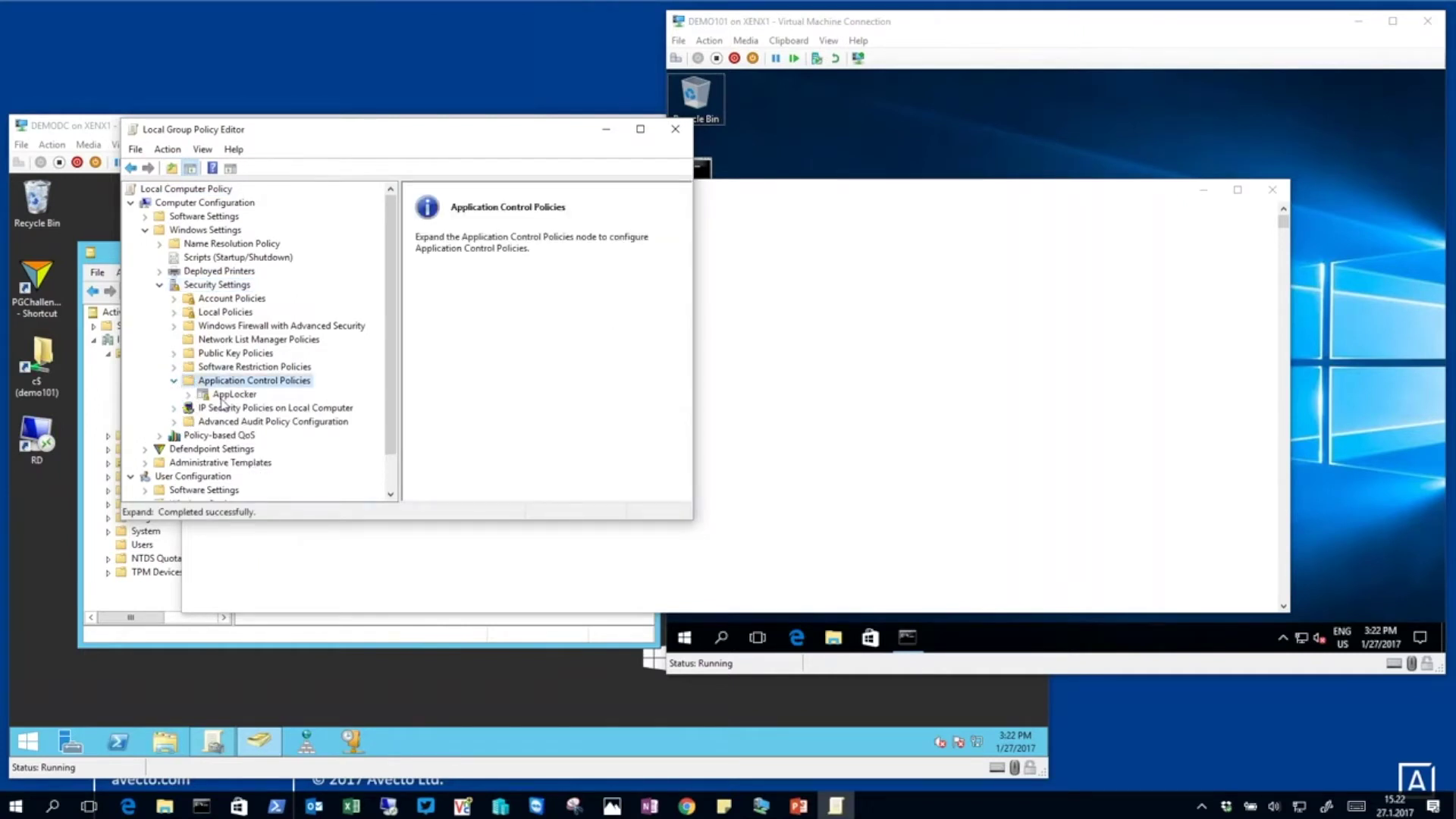
left_click(222, 395)
left_click(189, 395)
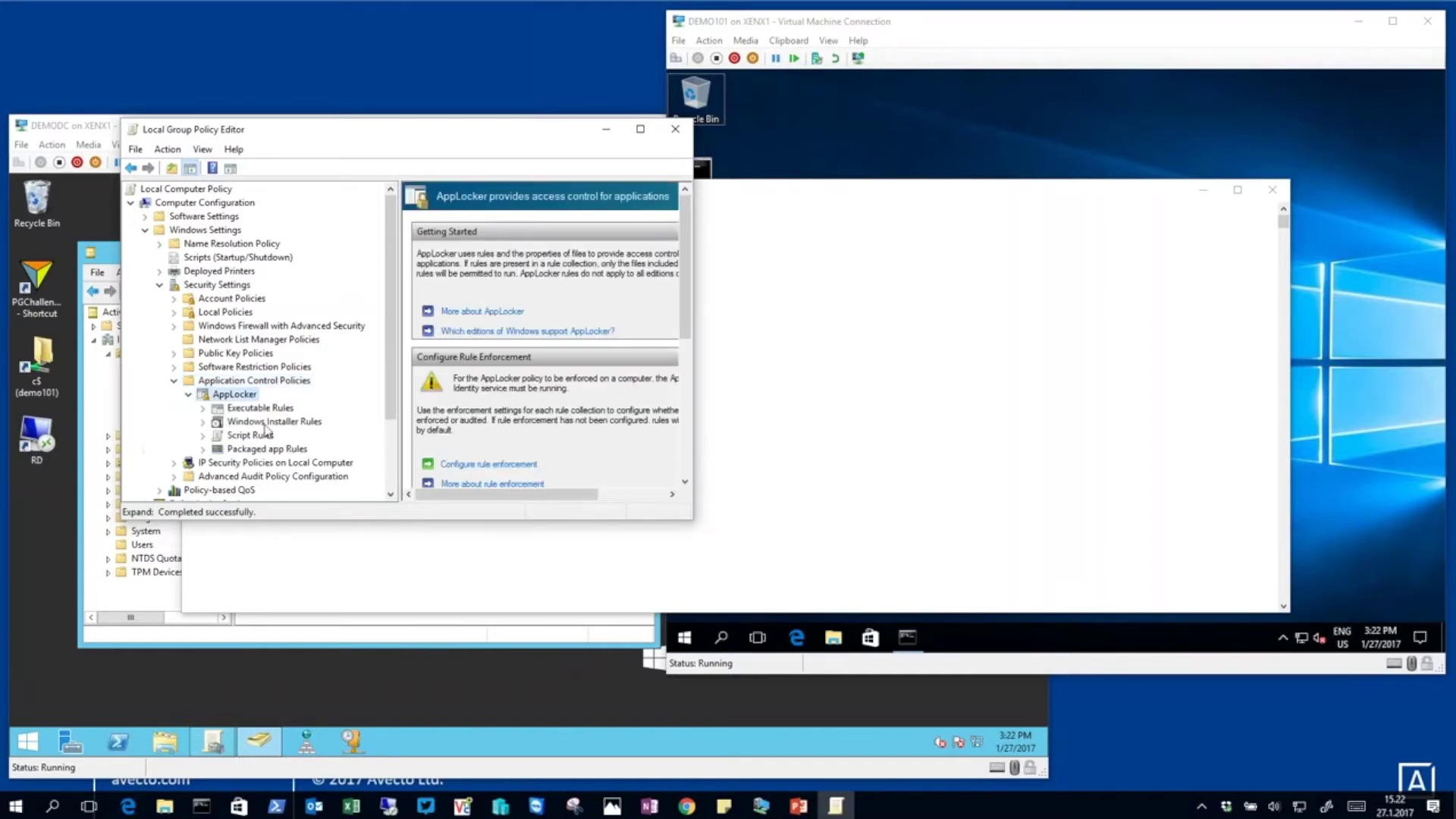
left_click(245, 410)
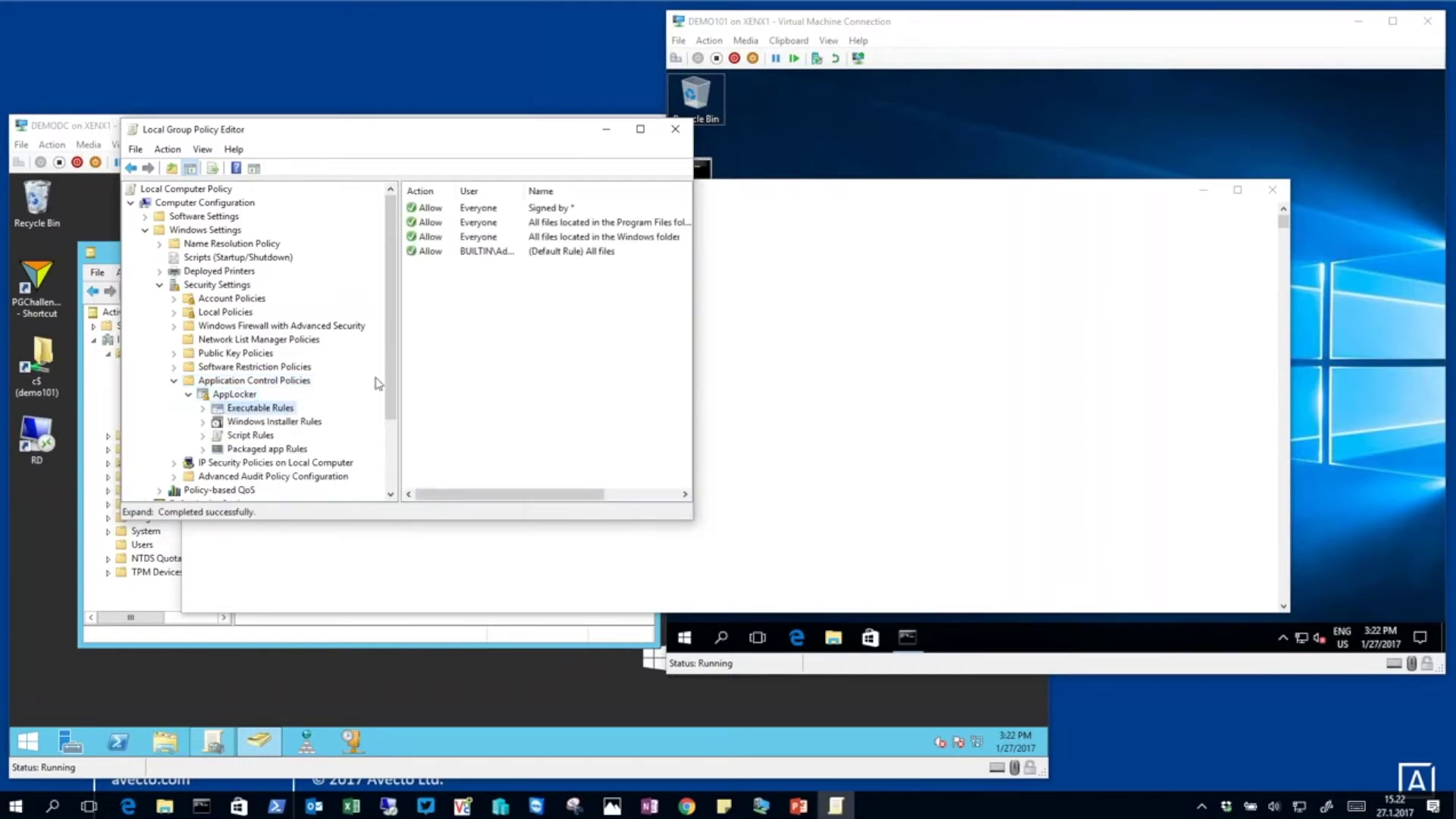
Step: Widen the policy editor to examine the host's executable rules, including the Signed by * publisher rule, and put away the editor and Command Prompt
left_click_drag(692, 296, 1151, 321)
left_click(543, 210)
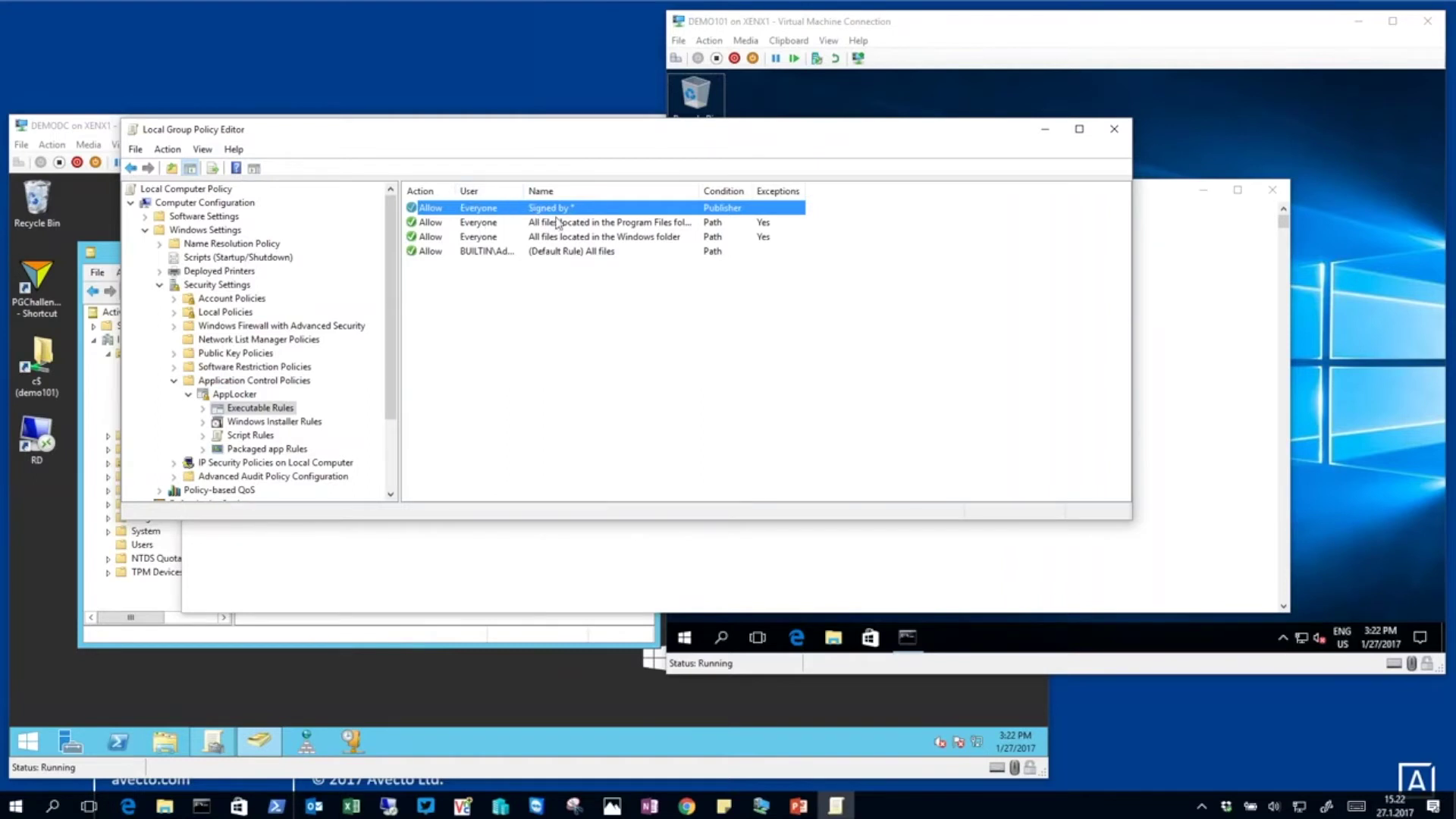
left_click(1124, 137)
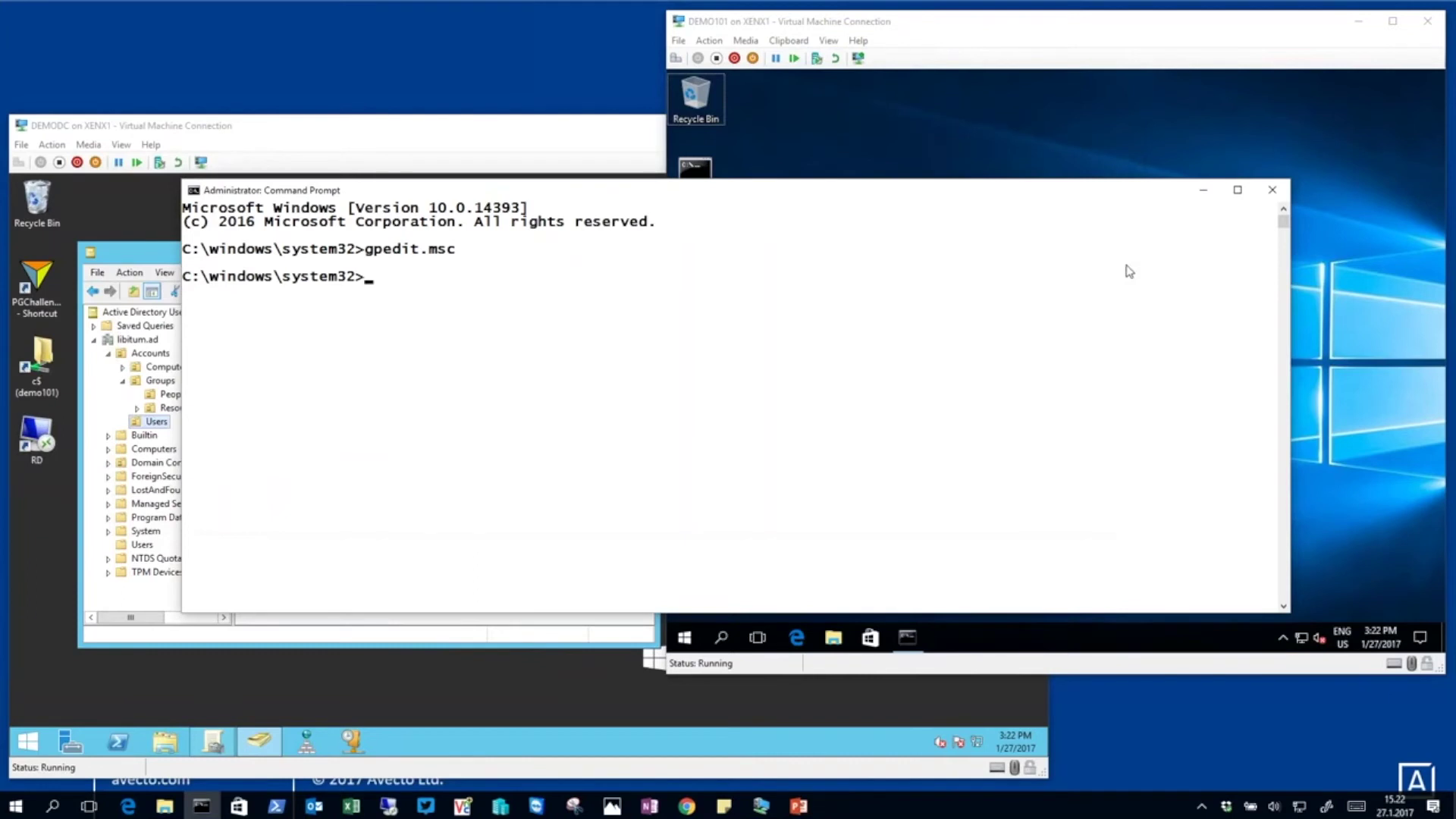
left_click(1204, 193)
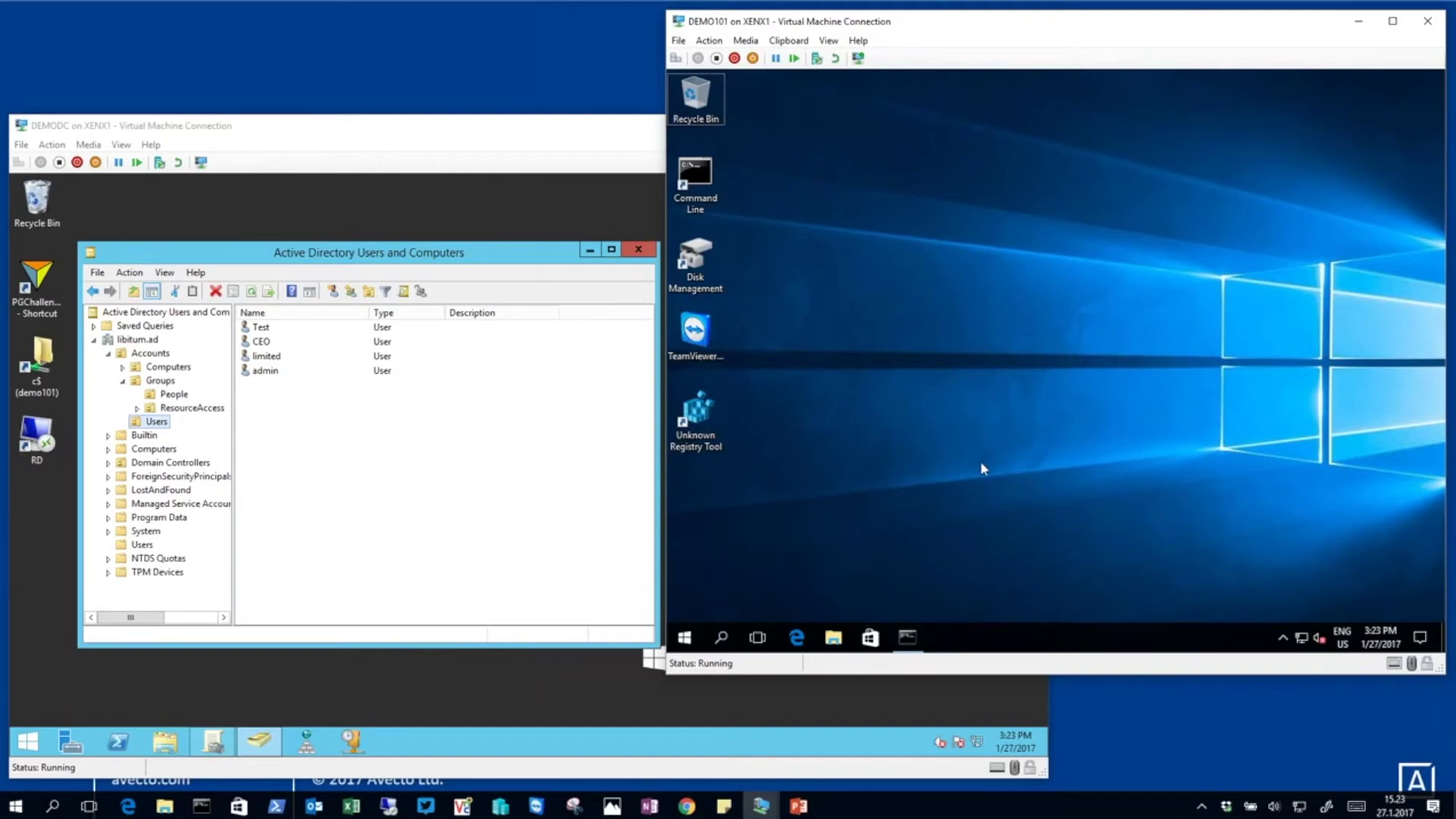
Step: Switch to the PowerPoint slide show and advance to the slide "Why built-in whitelisting is not enough"
key("alt+Tab")
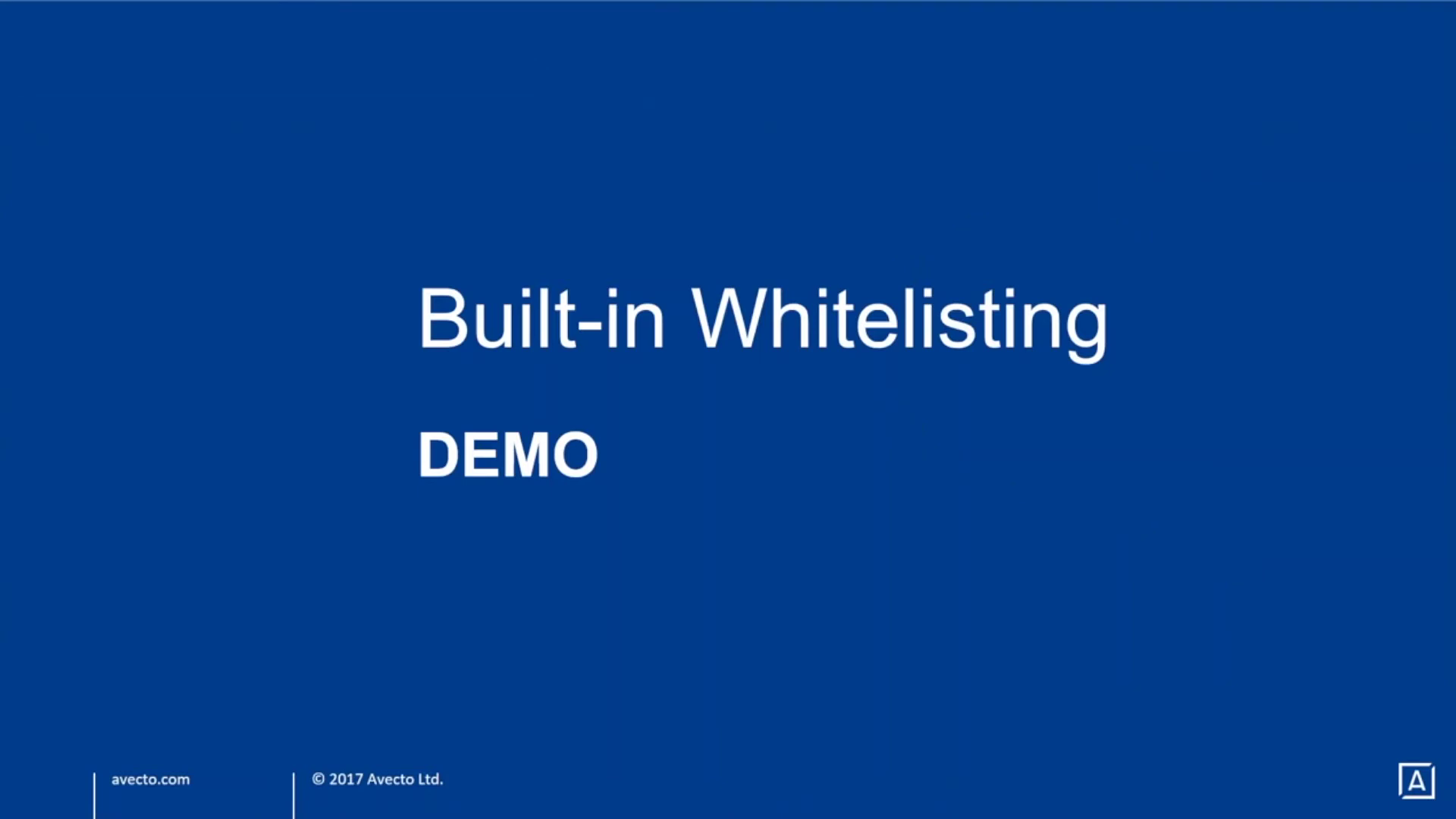
key("Right")
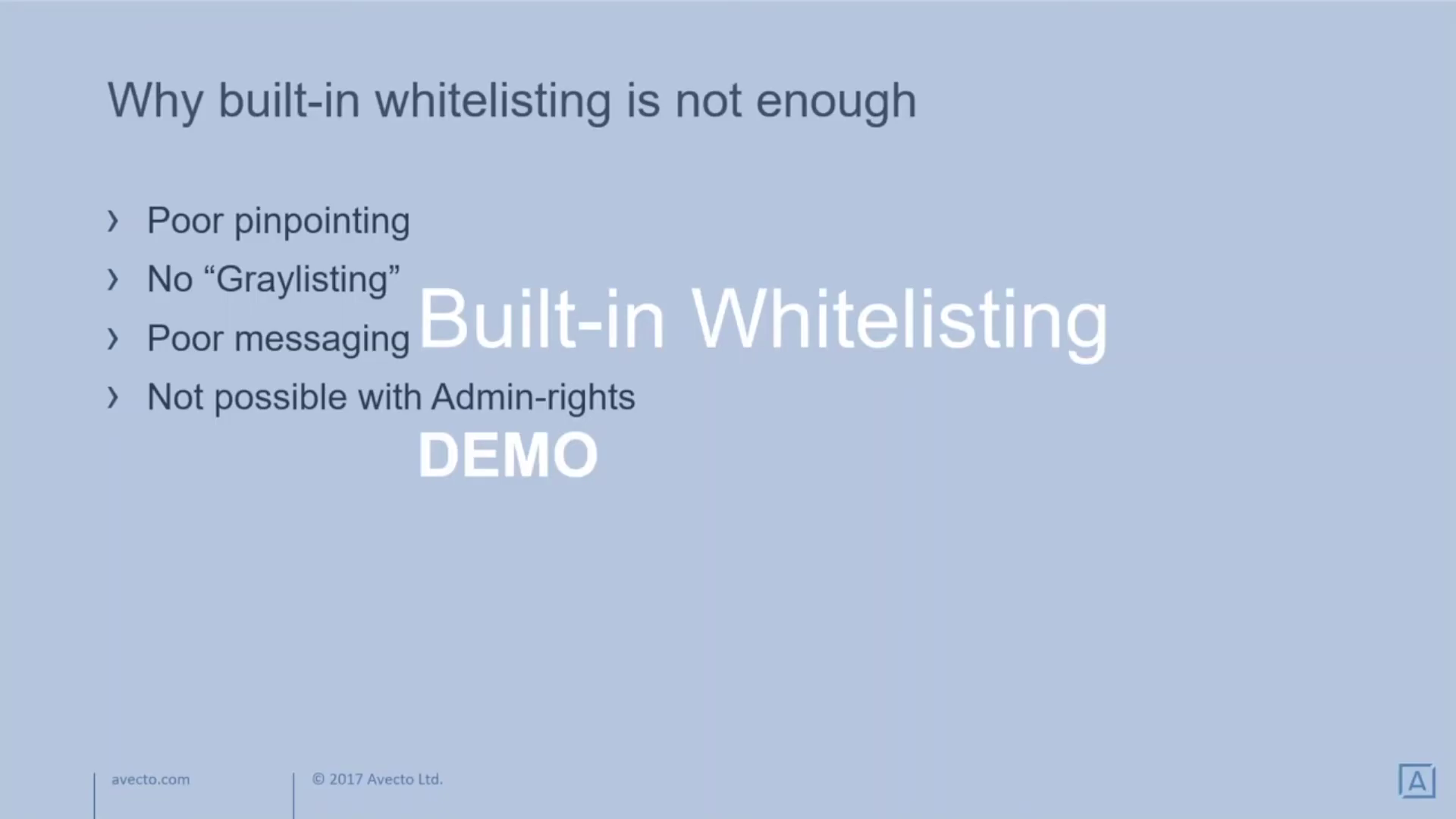